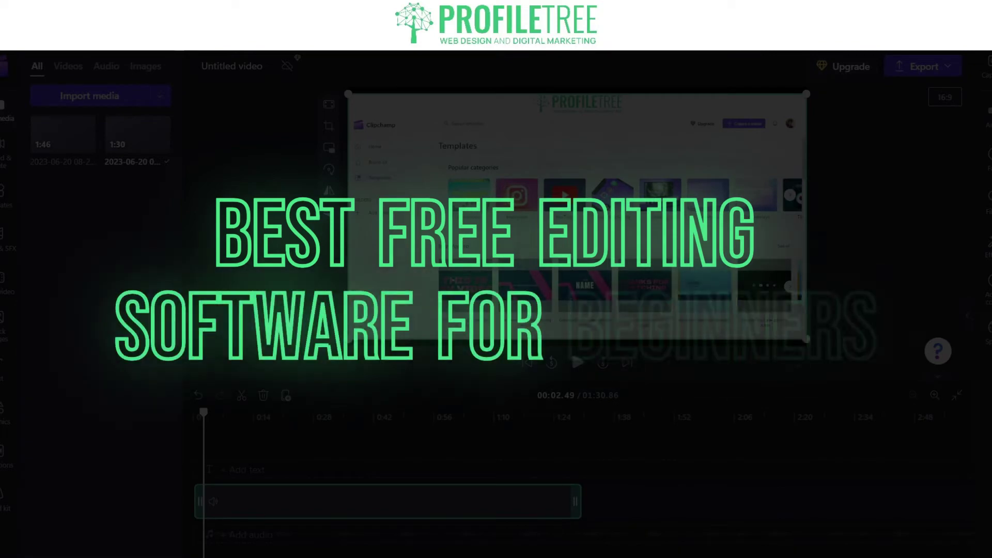
{"action": "left_click", "coordinate": [3, 151]}
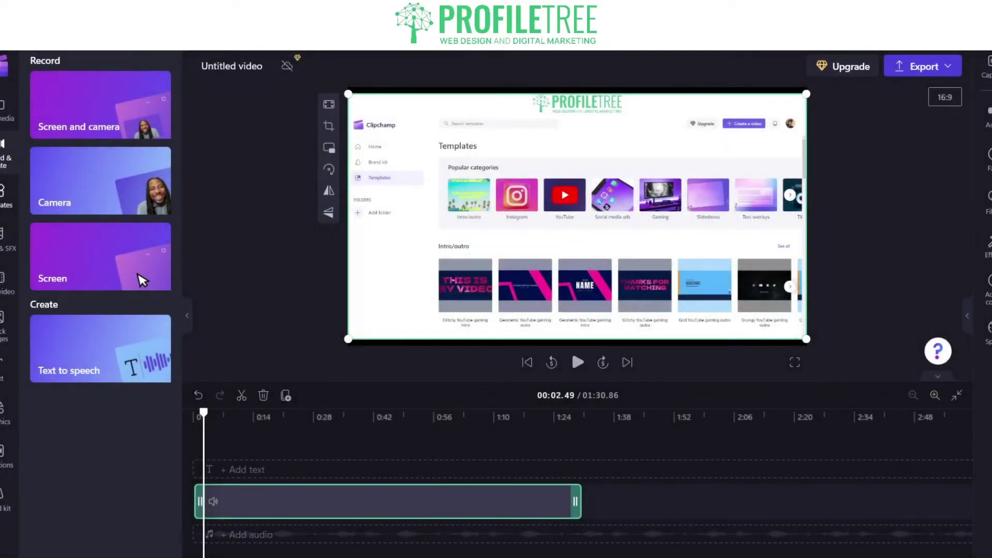
{"action": "left_click", "coordinate": [3, 194]}
{"action": "left_click", "coordinate": [2, 66]}
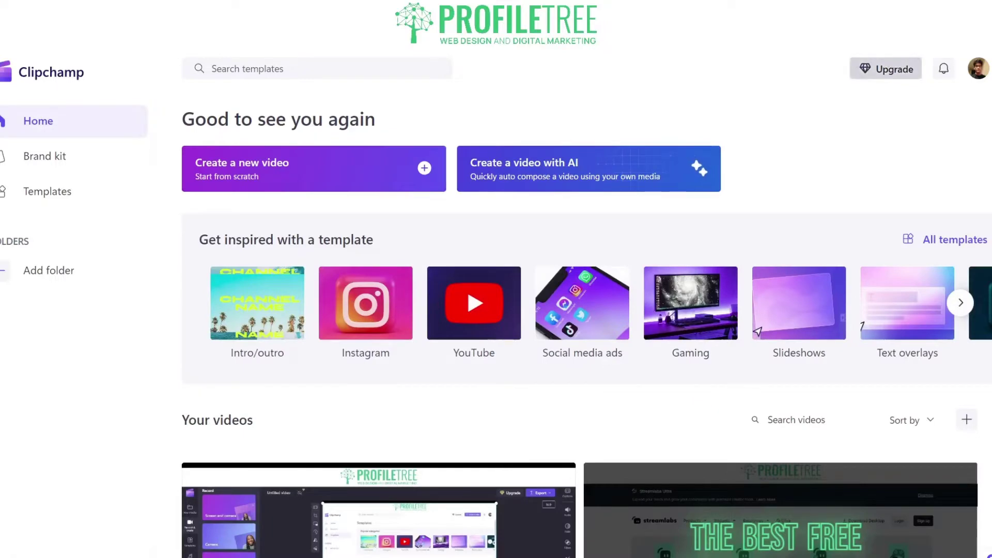
{"action": "left_click", "coordinate": [886, 69]}
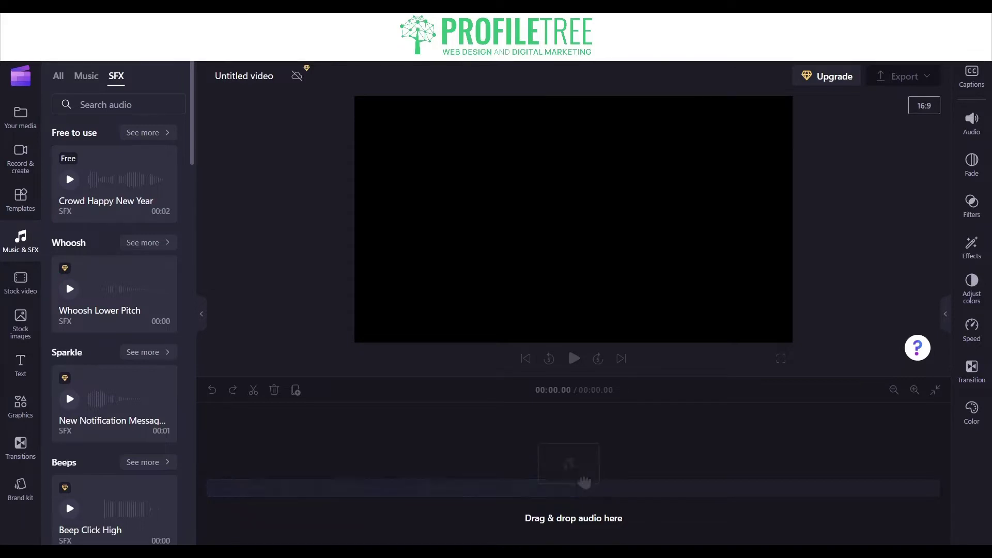
- Place the clean-fast-swoosh audio clip from the project media at the start of the timeline and play it through
{"action": "left_click", "coordinate": [20, 118]}
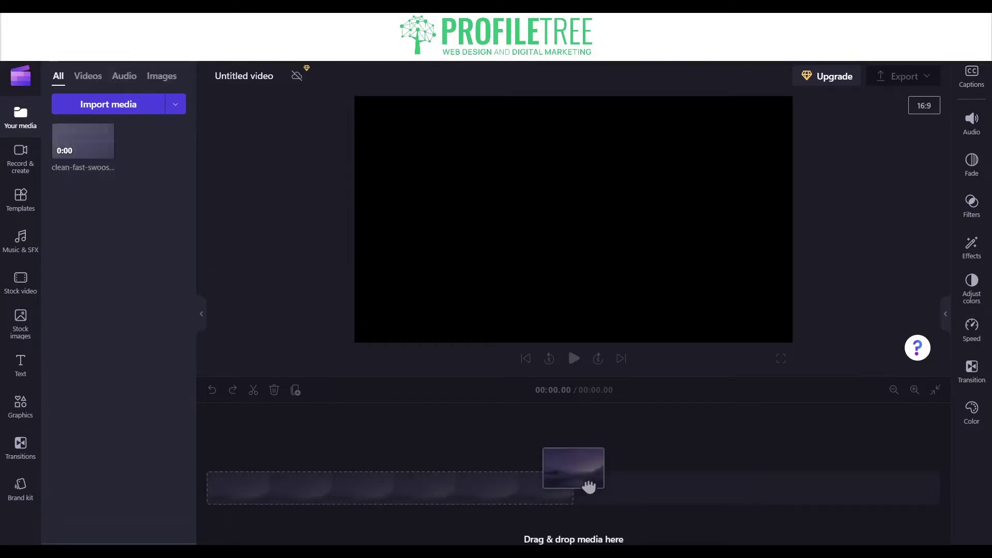
{"action": "left_click_drag", "start_coordinate": [589, 487], "coordinate": [355, 509]}
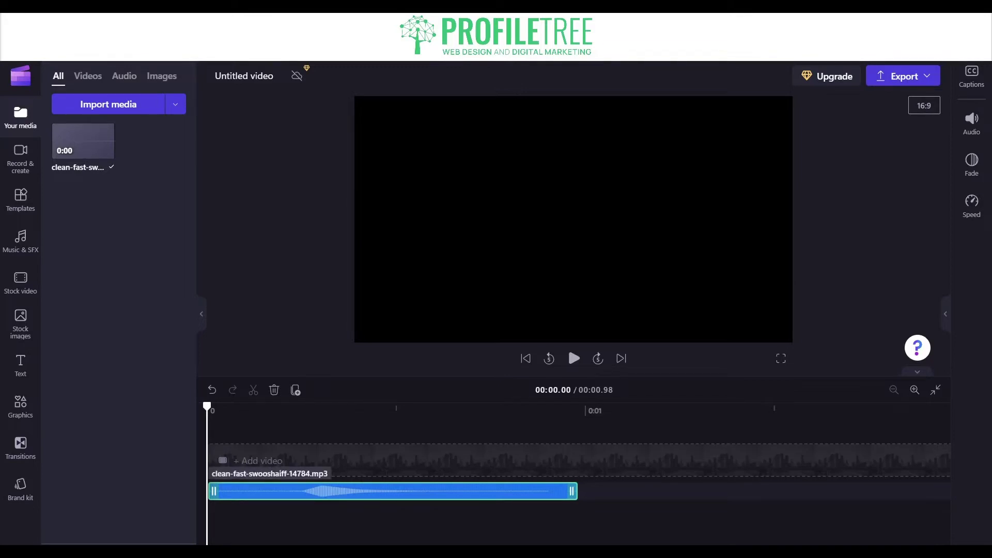
{"action": "key", "text": "space"}
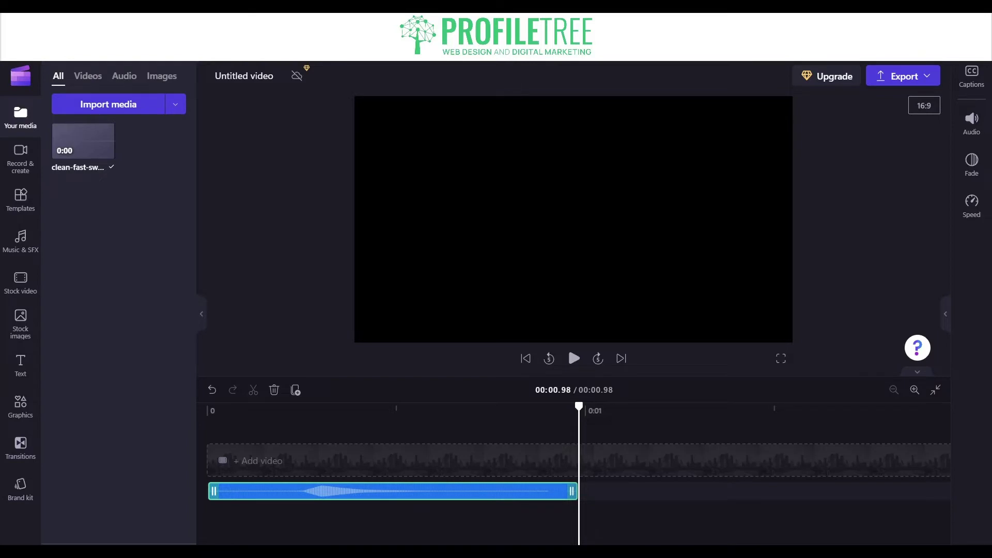
- Import the HowToDownloadYouTubeVideosOnMobile video and place it at the start of the timeline above the audio clip
{"action": "left_click_drag", "start_coordinate": [197, 310], "coordinate": [118, 306]}
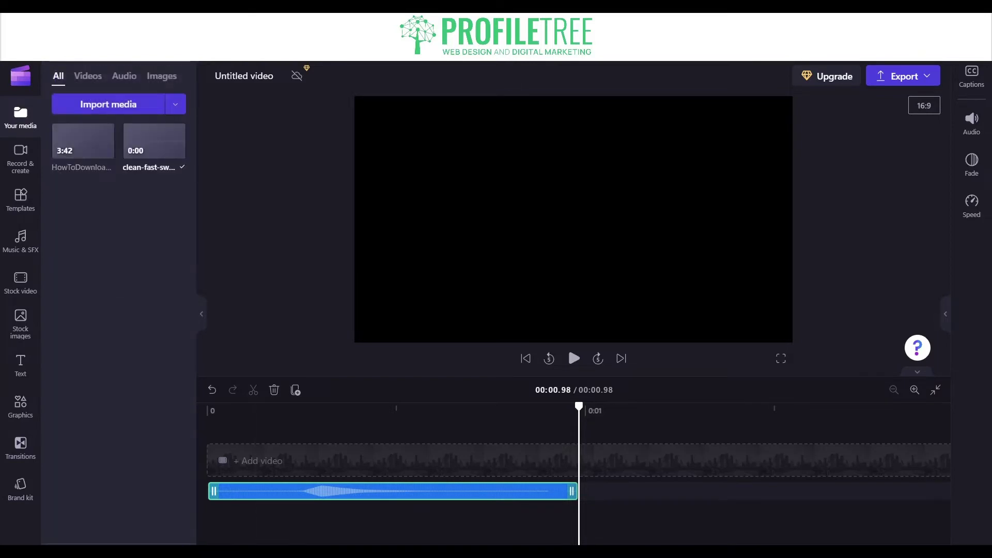
{"action": "key", "text": "Escape"}
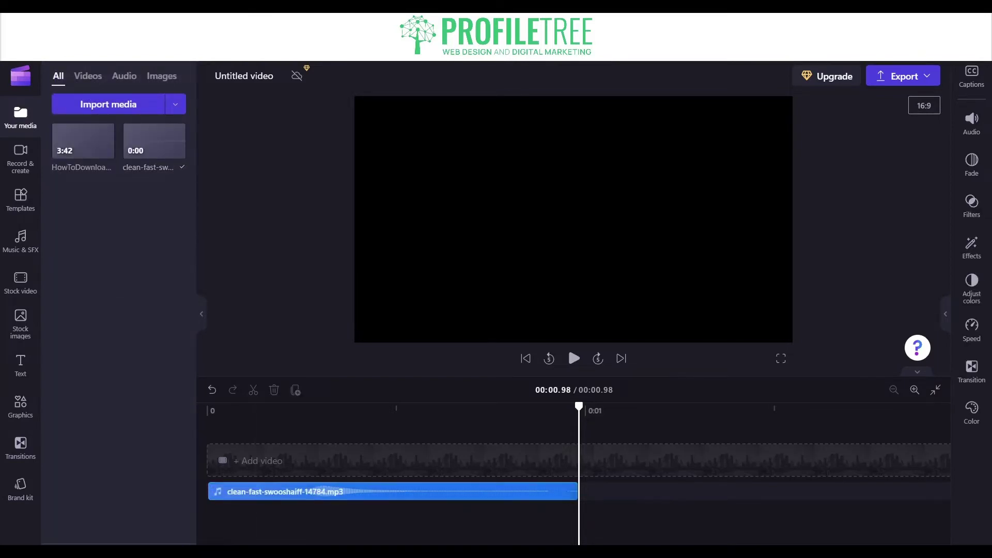
{"action": "left_click_drag", "start_coordinate": [82, 142], "coordinate": [225, 455]}
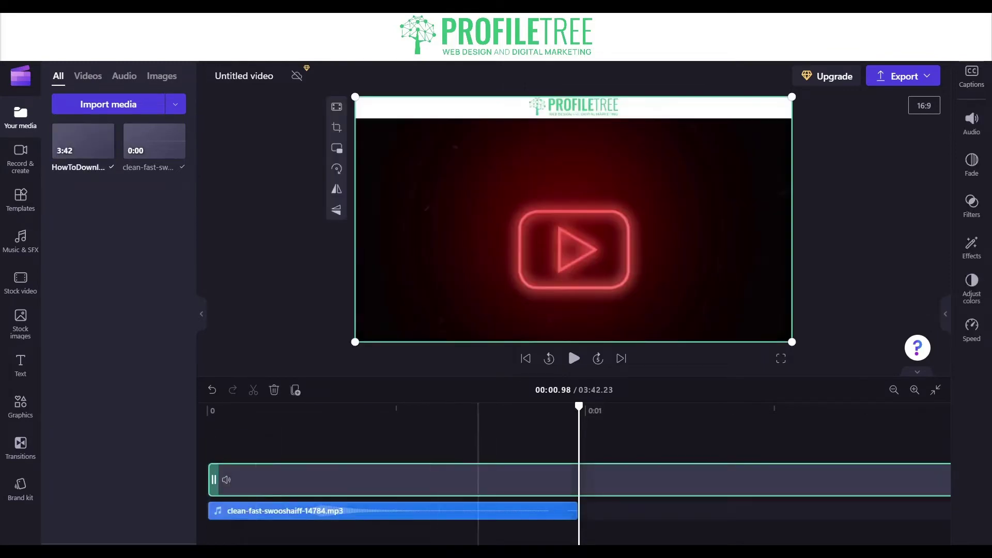
- Return the playhead to the start, mute the video clip's audio and preview the opening seconds
{"action": "left_click_drag", "start_coordinate": [578, 408], "coordinate": [207, 408]}
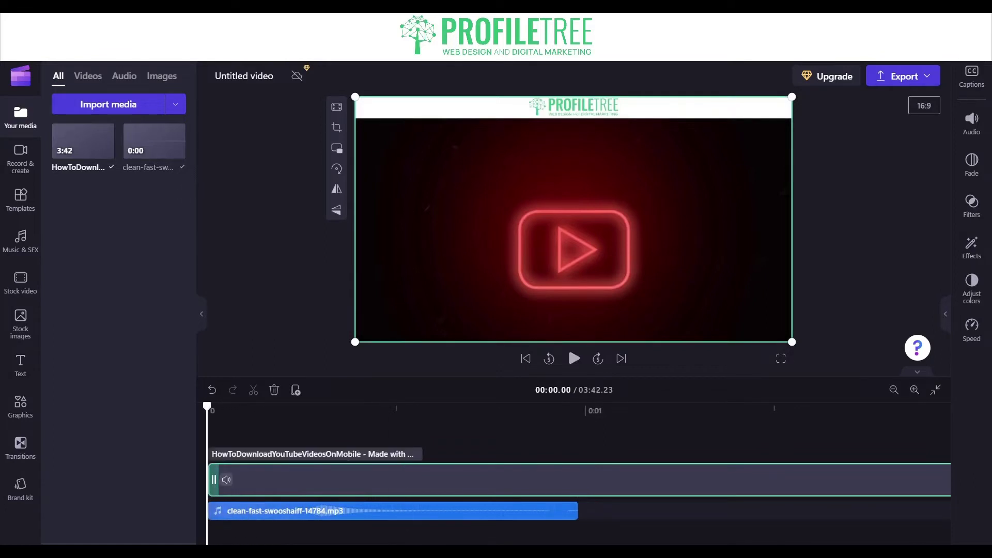
{"action": "left_click", "coordinate": [226, 480]}
{"action": "left_click", "coordinate": [573, 359]}
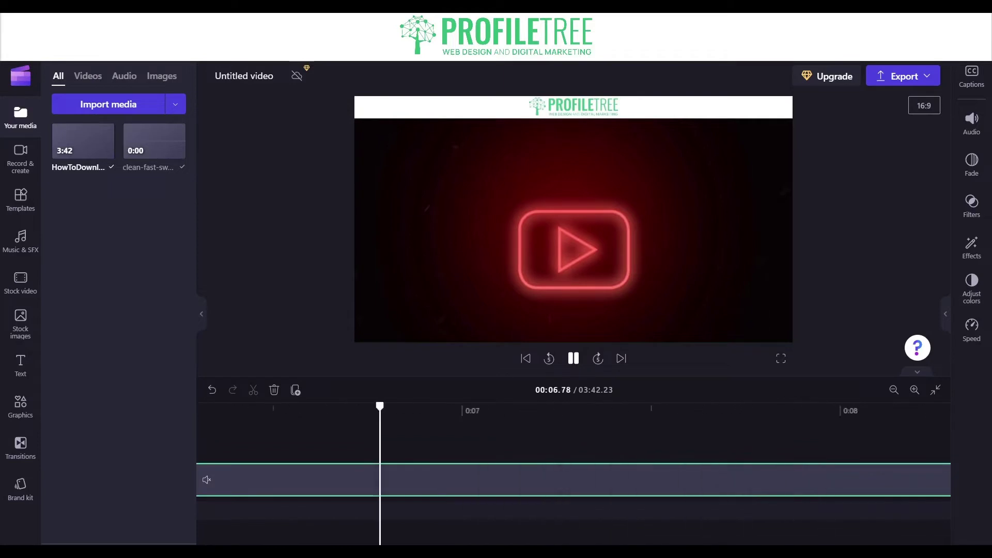
{"action": "key", "text": "space"}
- Place the playhead near the beginning of the video, at about 0.30 seconds
{"action": "key", "text": "minus"}
{"action": "key", "text": "minus"}
{"action": "key", "text": "minus"}
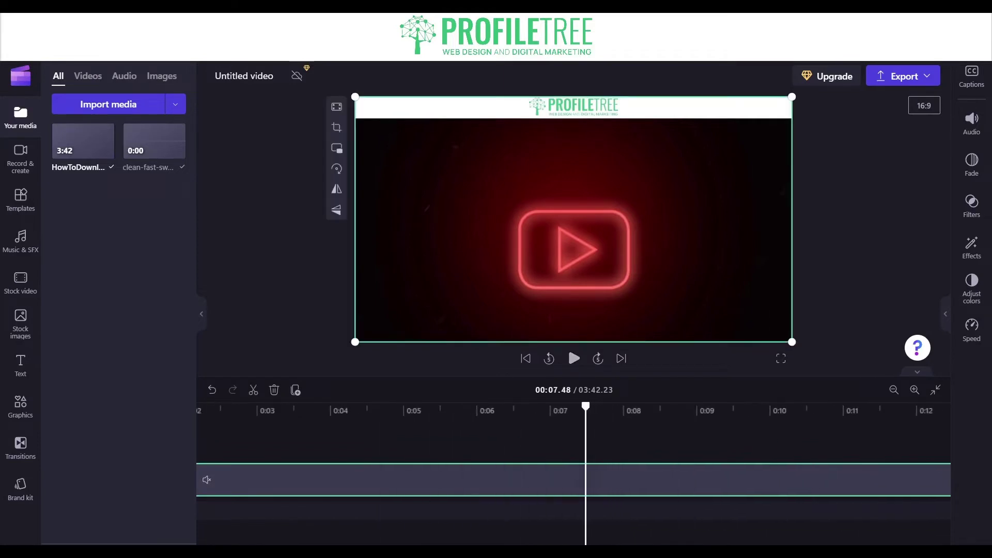
{"action": "key", "text": "ctrl+minus"}
{"action": "key", "text": "ctrl+minus"}
{"action": "key", "text": "ctrl+minus"}
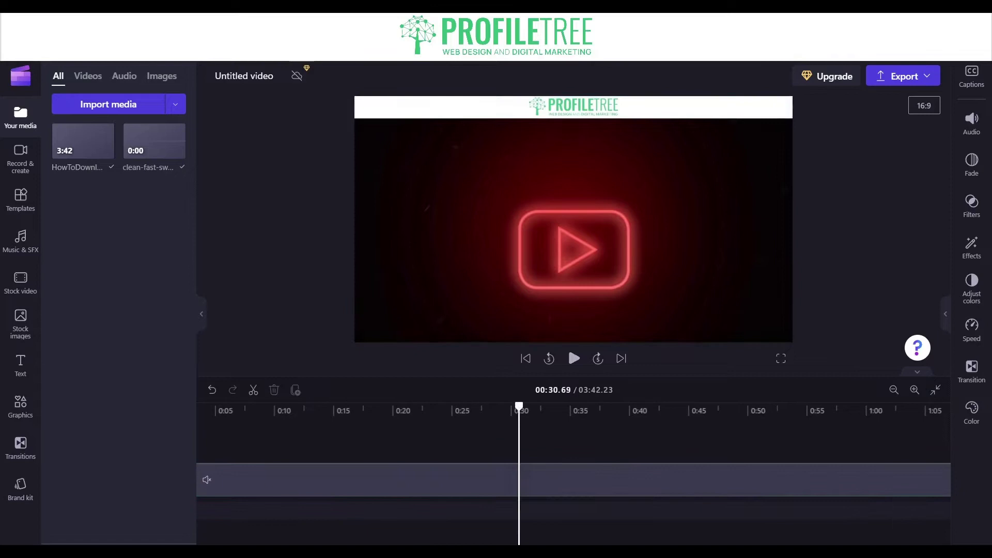
{"action": "left_click", "coordinate": [361, 438]}
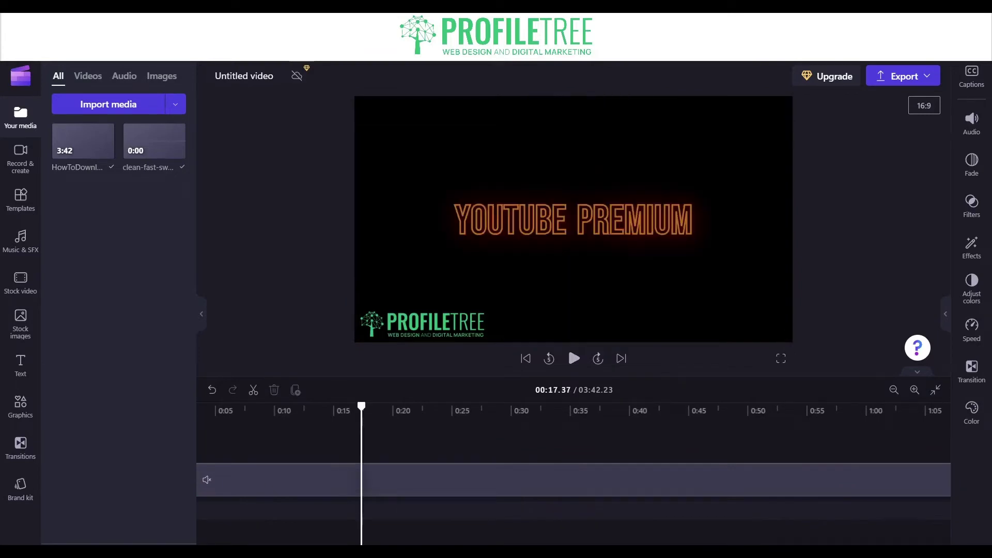
{"action": "scroll", "coordinate": [227, 439], "scroll_direction": "left", "scroll_amount": 1}
{"action": "left_click", "coordinate": [210, 439]}
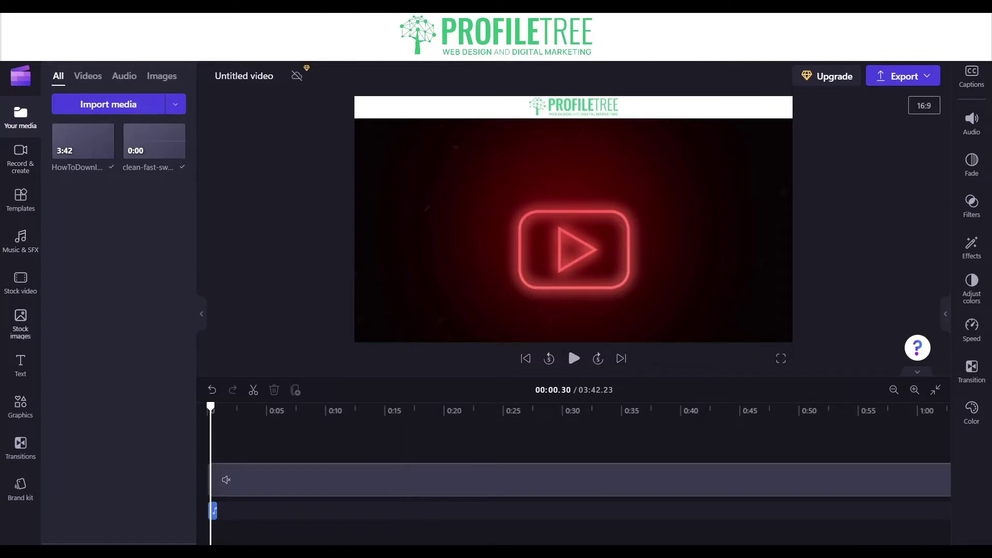
- Add the Make it glow title at the playhead and shift it to start at about 1.57 seconds
{"action": "left_click", "coordinate": [20, 365]}
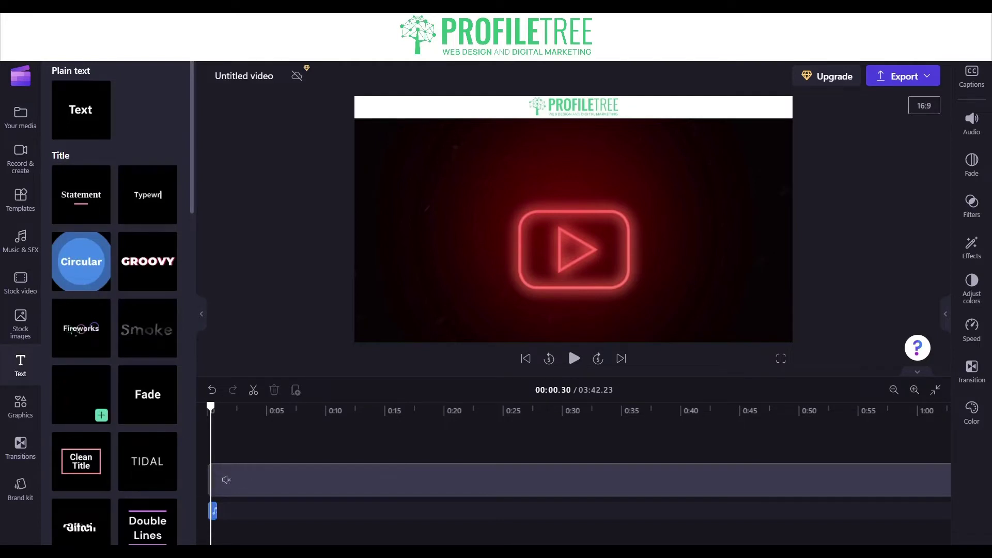
{"action": "left_click", "coordinate": [102, 415]}
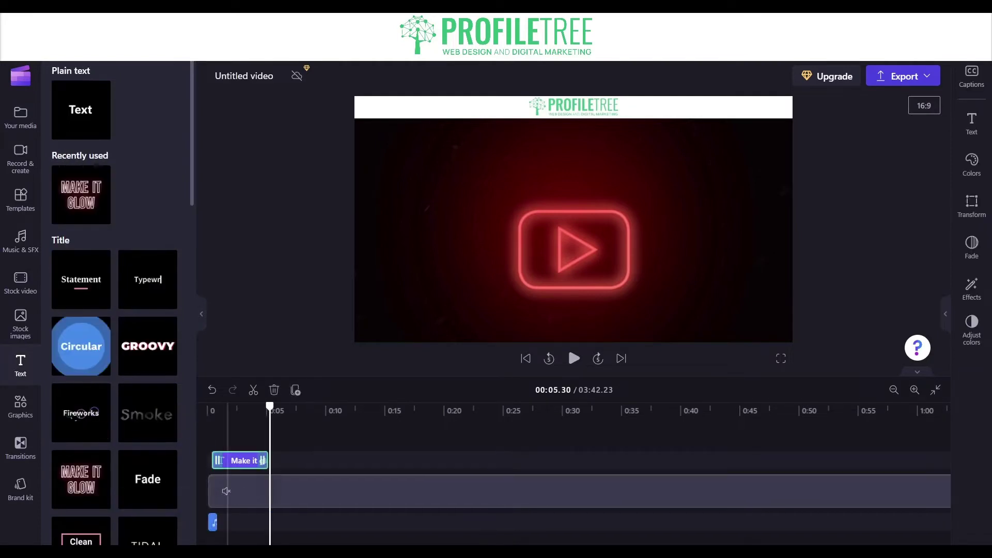
{"action": "left_click", "coordinate": [226, 414]}
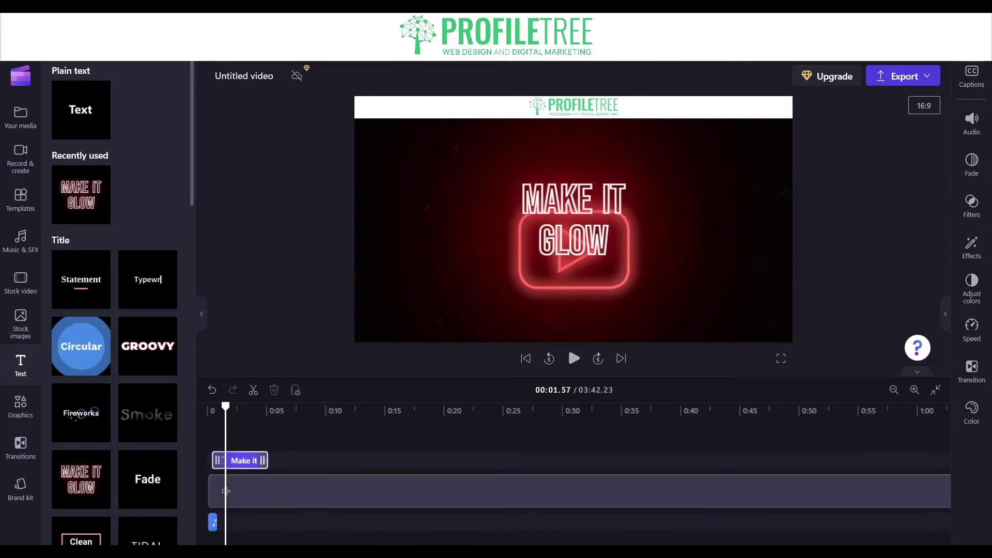
{"action": "left_click_drag", "start_coordinate": [237, 460], "coordinate": [252, 460]}
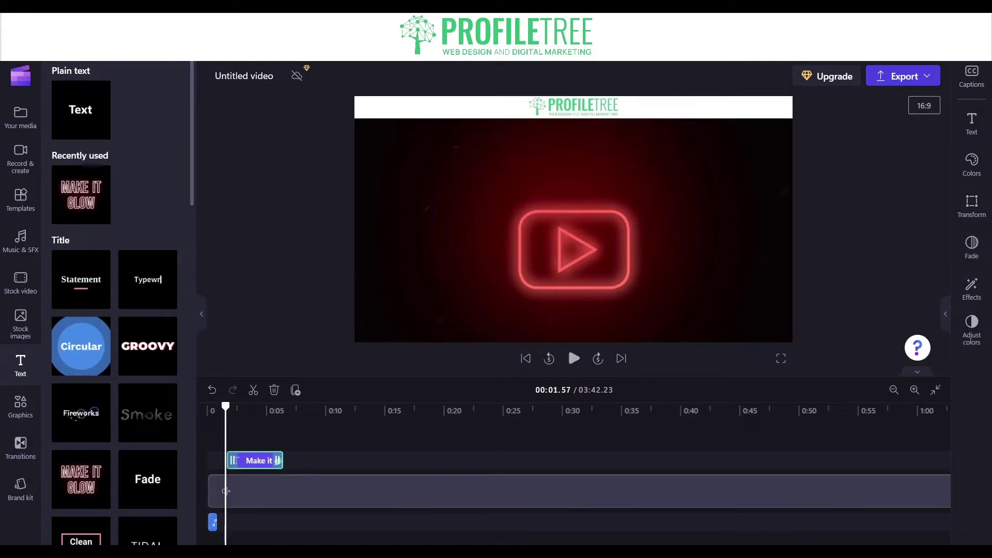
- Replace the glow title's text with "Welcome To A" on the first line and "ProfileTree Video!" on the second
{"action": "left_click", "coordinate": [254, 430]}
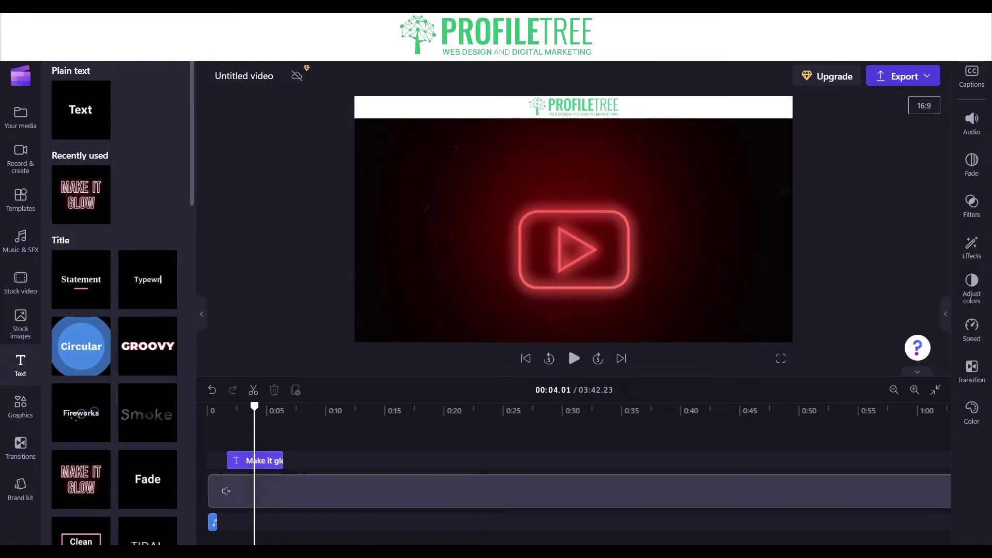
{"action": "left_click", "coordinate": [258, 460]}
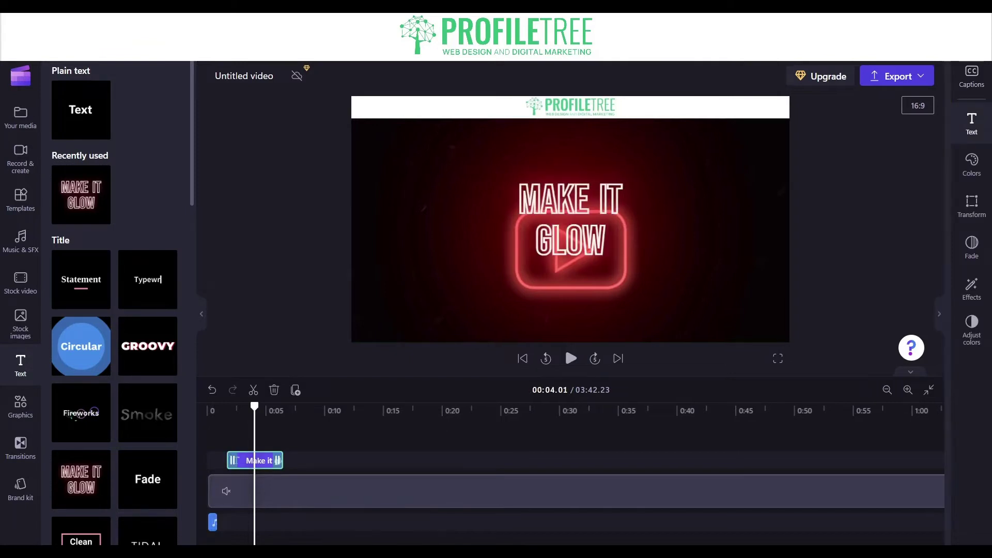
{"action": "left_click", "coordinate": [873, 175]}
{"action": "key", "text": "ctrl+a"}
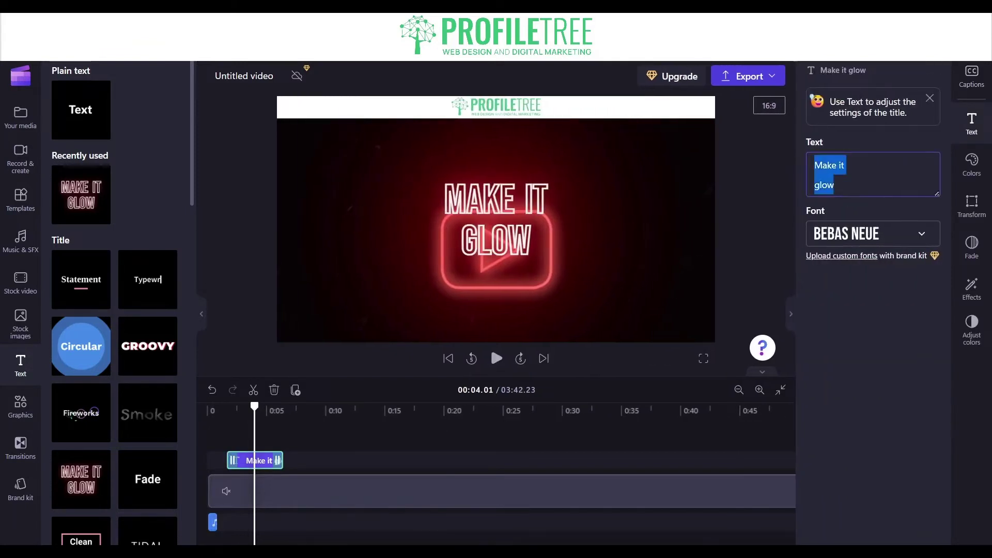
{"action": "type", "text": "Welcome "}
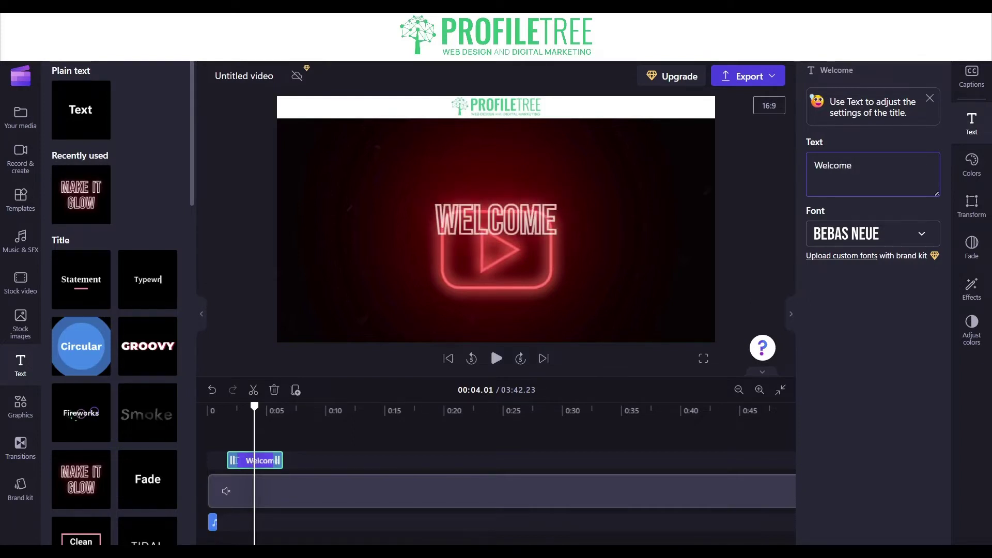
{"action": "type", "text": "TO"}
{"action": "key", "text": "BackSpace"}
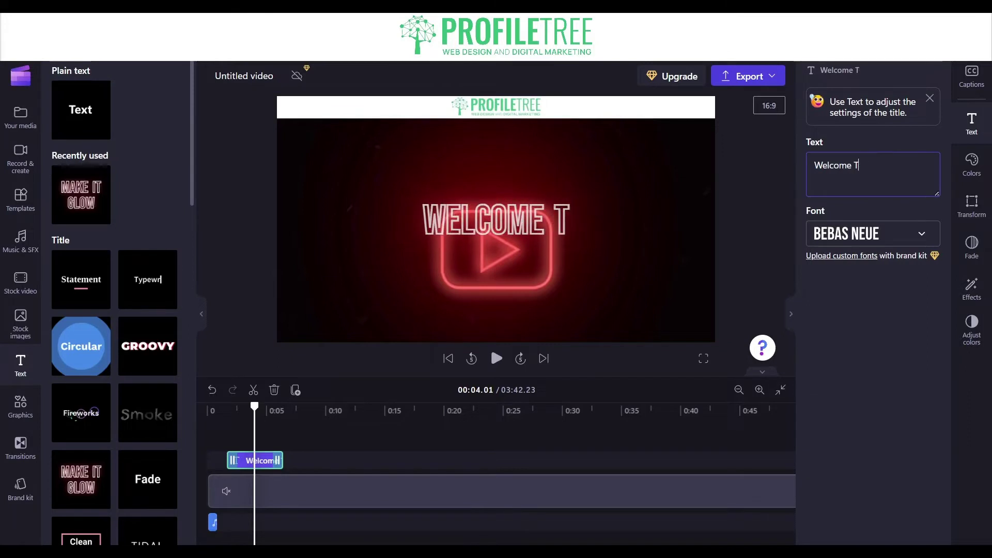
{"action": "type", "text": "o"}
{"action": "key", "text": "Return"}
{"action": "type", "text": "ProfileTree"}
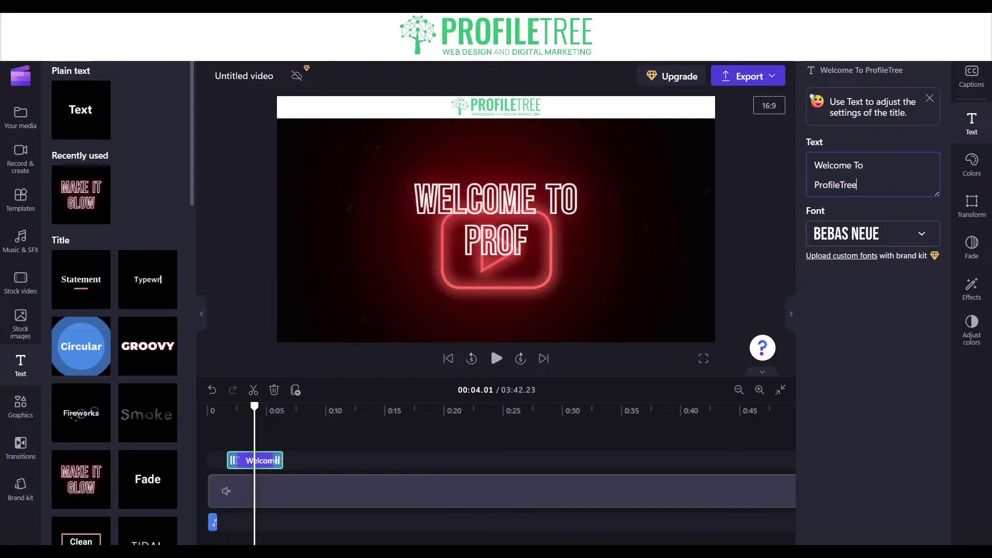
{"action": "left_click", "coordinate": [864, 165]}
{"action": "type", "text": "A"}
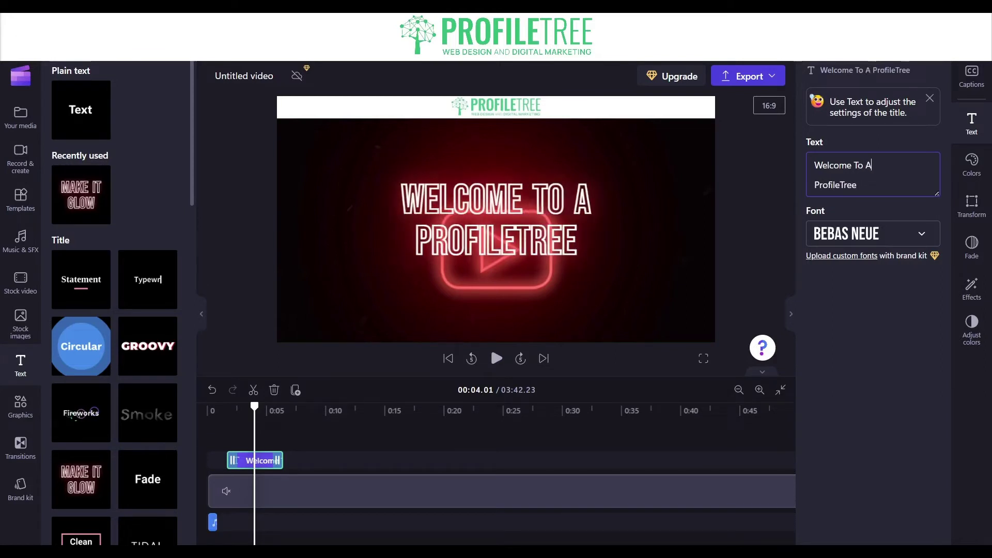
{"action": "type", "text": " Video"}
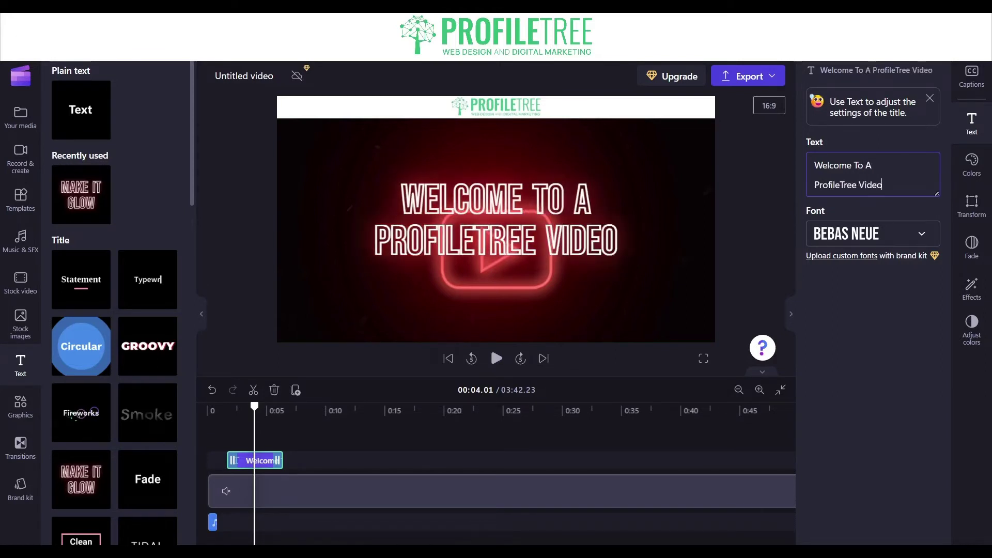
{"action": "type", "text": "!"}
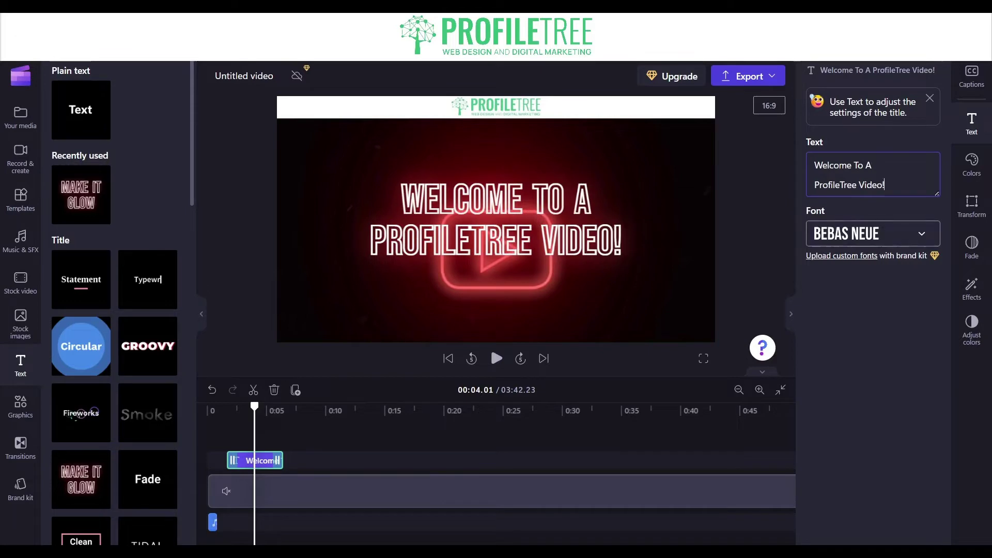
- Browse the popular, heading and subheading fonts available for the title, keeping Bebas Neue
{"action": "left_click", "coordinate": [895, 234]}
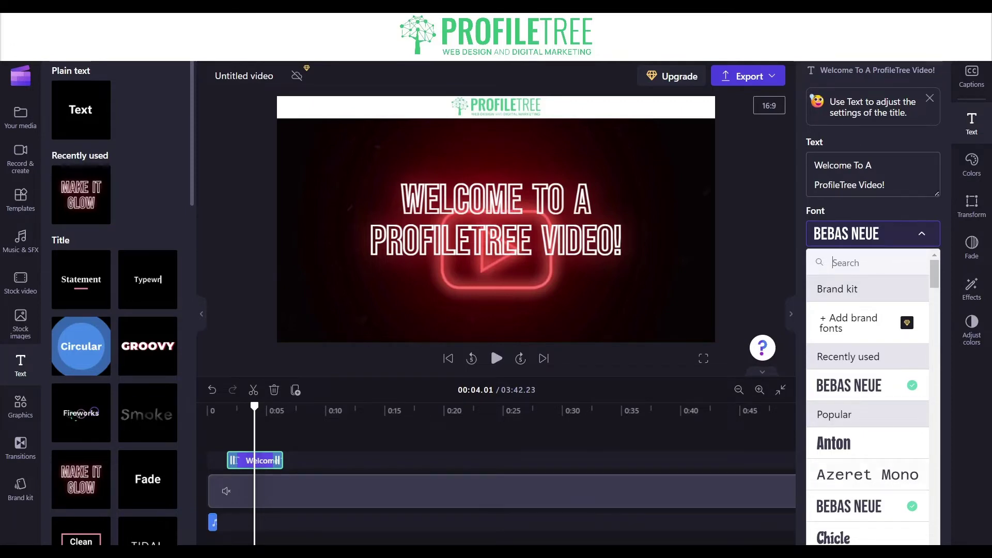
{"action": "scroll", "coordinate": [868, 398], "scroll_direction": "down", "scroll_amount": 10}
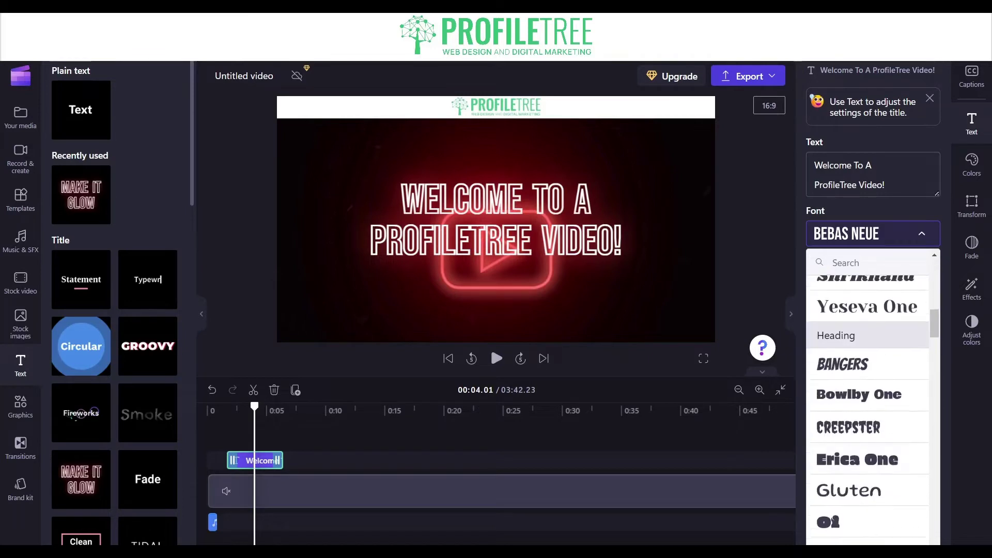
{"action": "scroll", "coordinate": [868, 408], "scroll_direction": "down", "scroll_amount": 5}
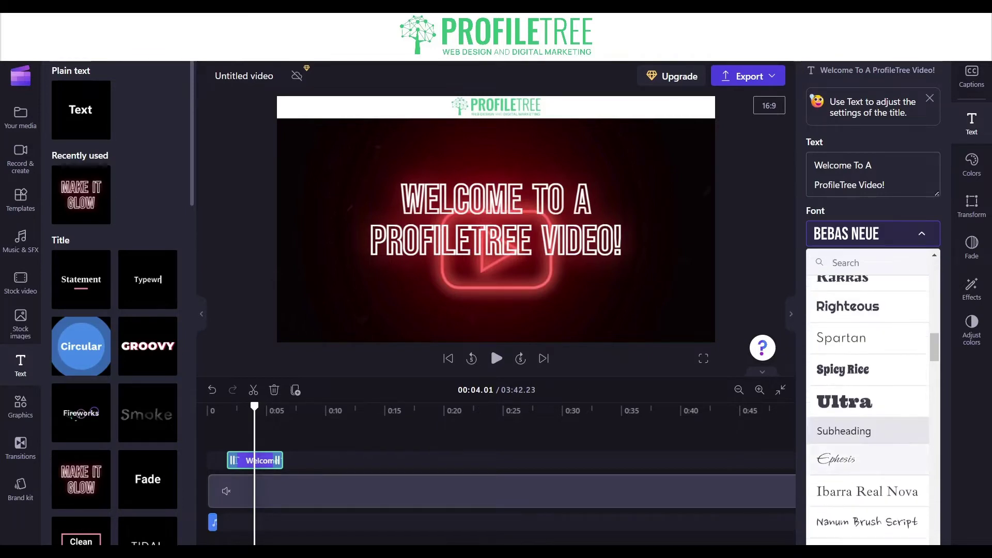
{"action": "left_click", "coordinate": [757, 435]}
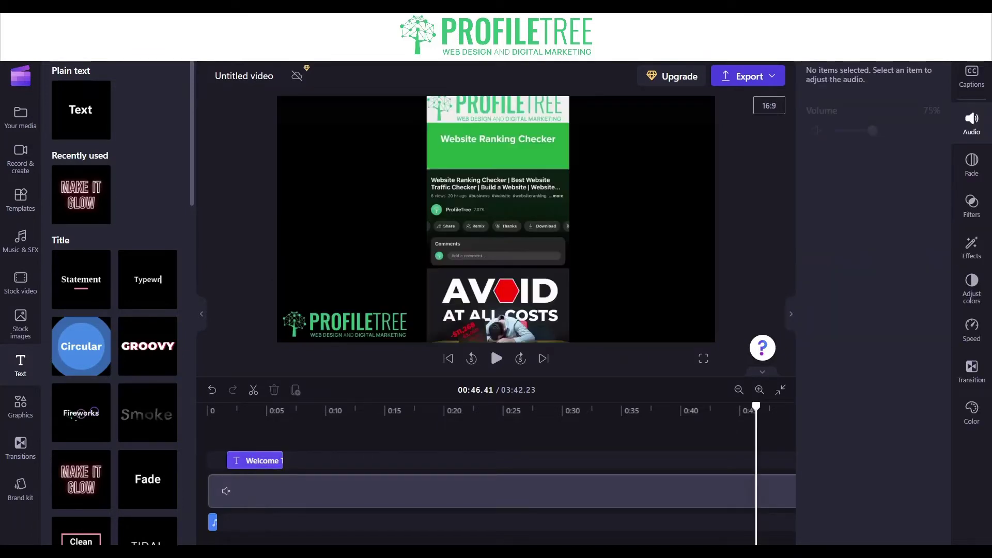
- Set the playhead over the welcome title at about 3.71 seconds and open the title's effects options
{"action": "left_click", "coordinate": [269, 409]}
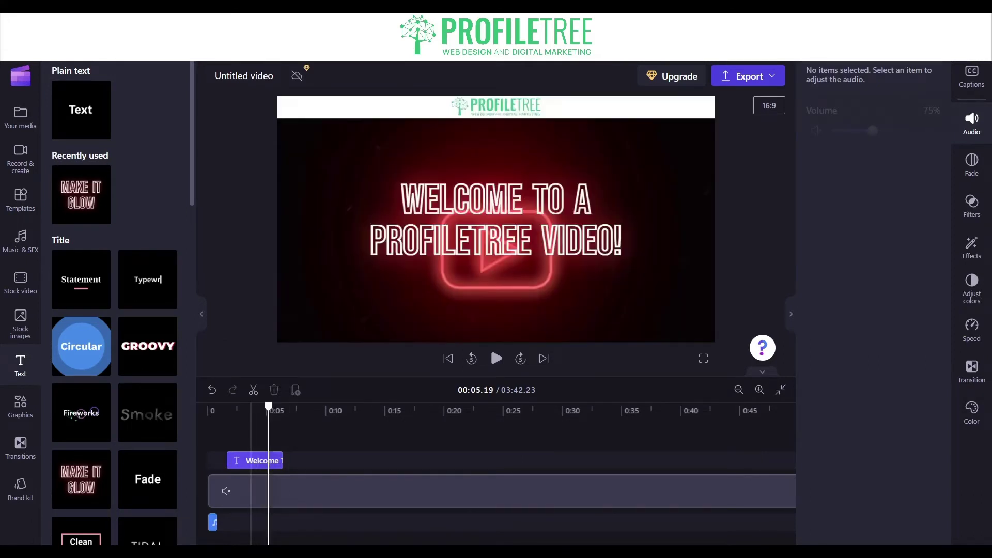
{"action": "left_click", "coordinate": [251, 411]}
{"action": "left_click", "coordinate": [266, 461]}
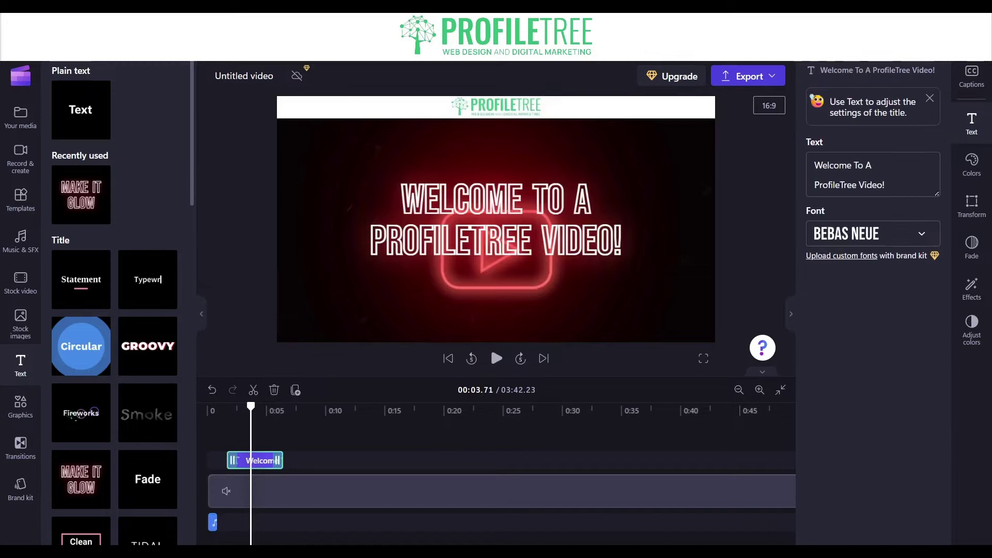
{"action": "left_click", "coordinate": [972, 288]}
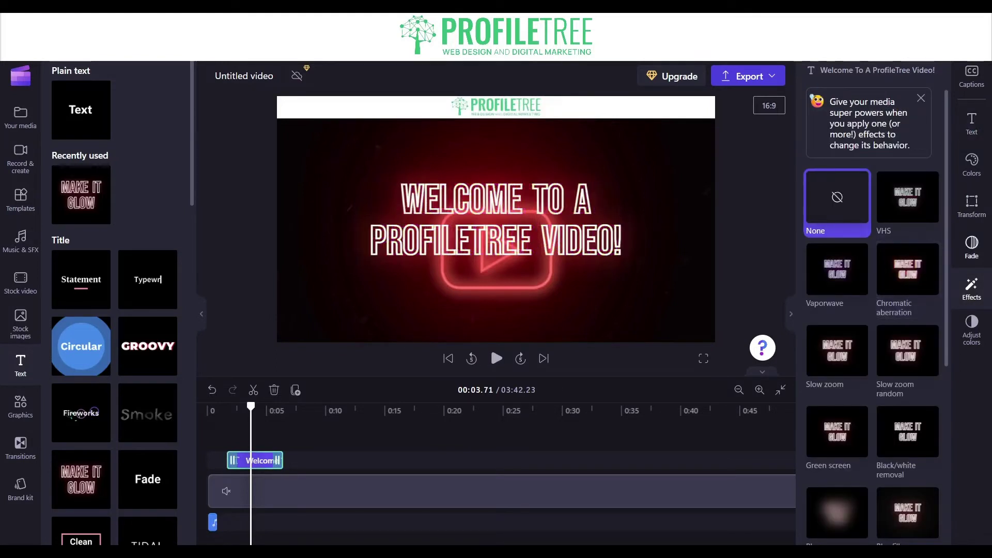
- Set both the glow colour and the stroke colour of the welcome title to green 52DE97
{"action": "left_click", "coordinate": [971, 331]}
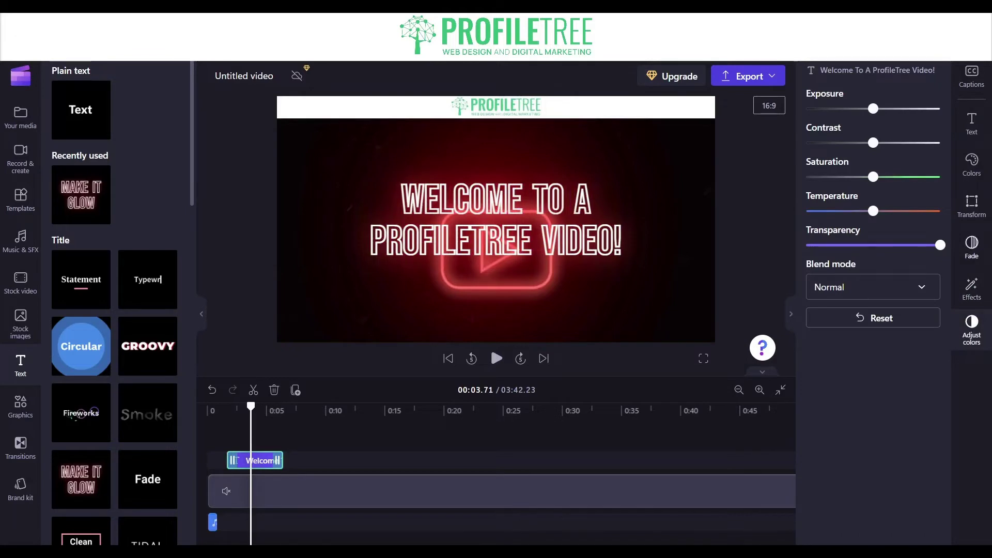
{"action": "left_click", "coordinate": [972, 164]}
{"action": "left_click", "coordinate": [839, 176]}
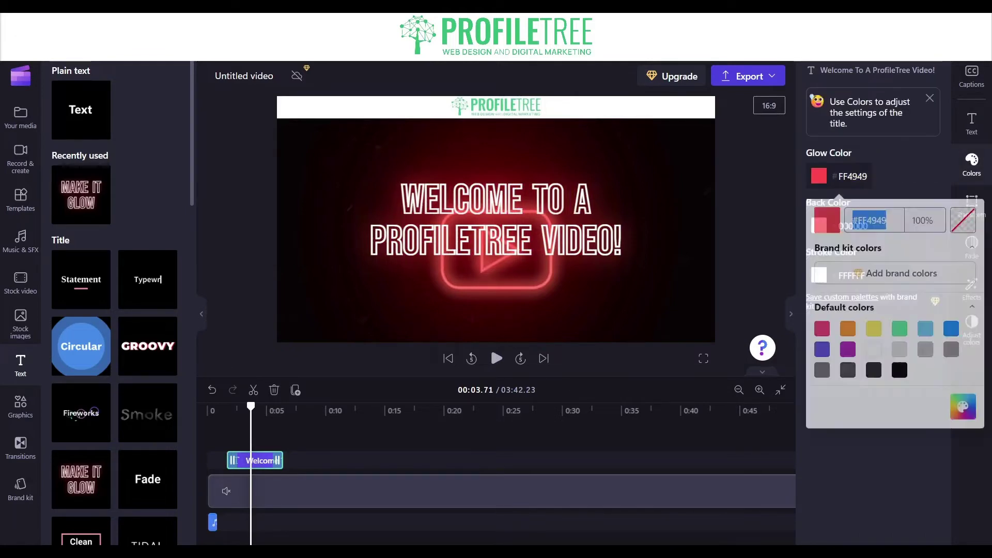
{"action": "left_click", "coordinate": [899, 329]}
{"action": "left_click", "coordinate": [879, 465]}
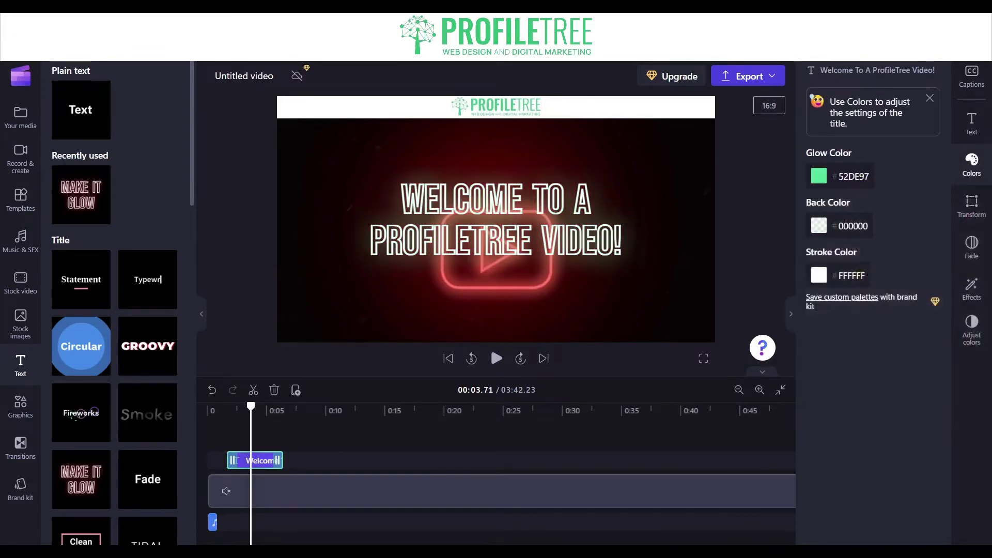
{"action": "left_click", "coordinate": [838, 275]}
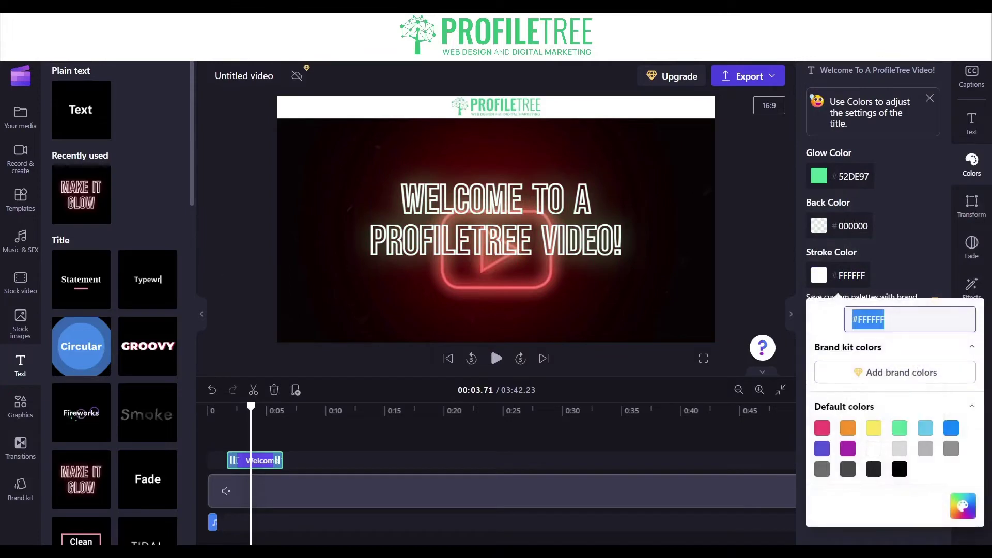
{"action": "type", "text": "#52DE97"}
{"action": "left_click", "coordinate": [713, 439]}
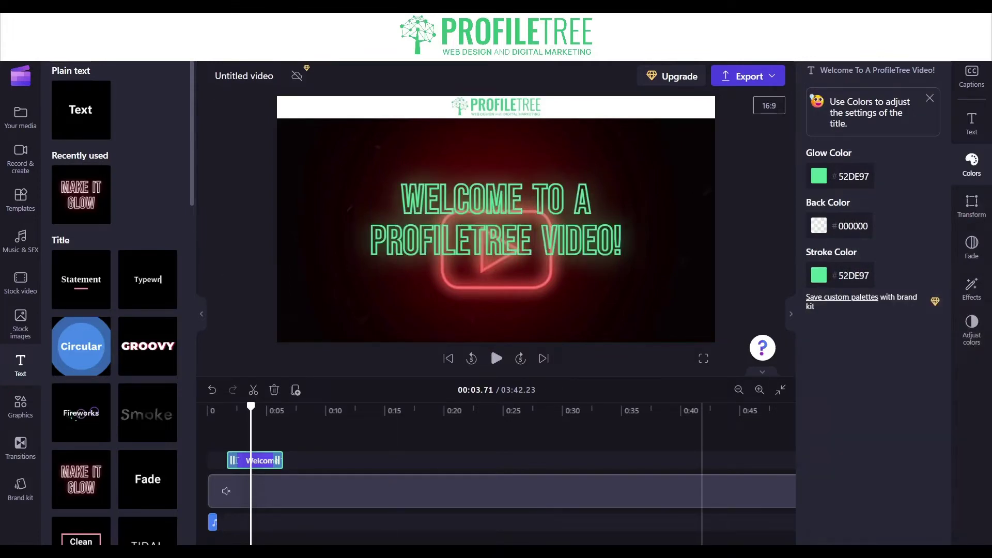
- Play the video from about 1 second to preview the recoloured welcome title
{"action": "left_click", "coordinate": [221, 431]}
{"action": "key", "text": "space"}
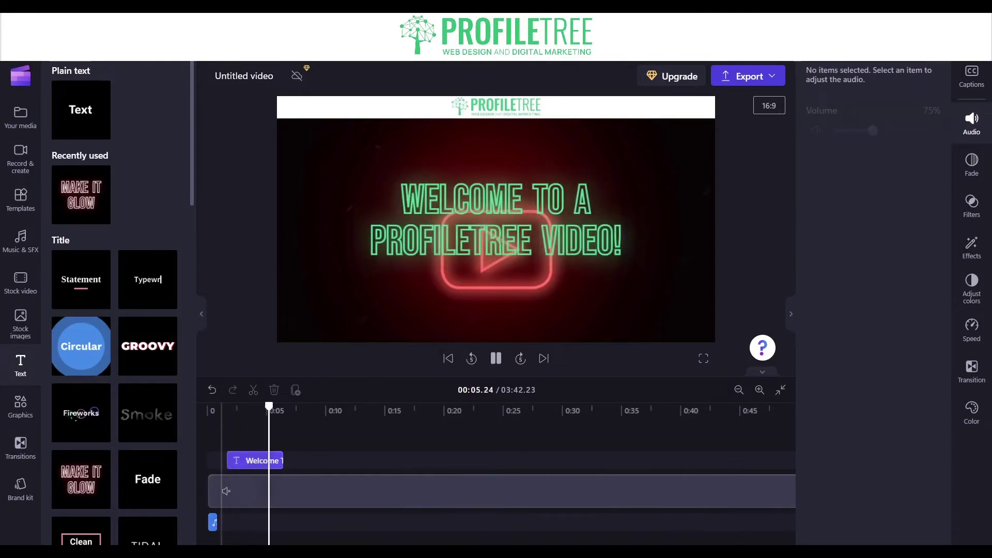
{"action": "key", "text": "space"}
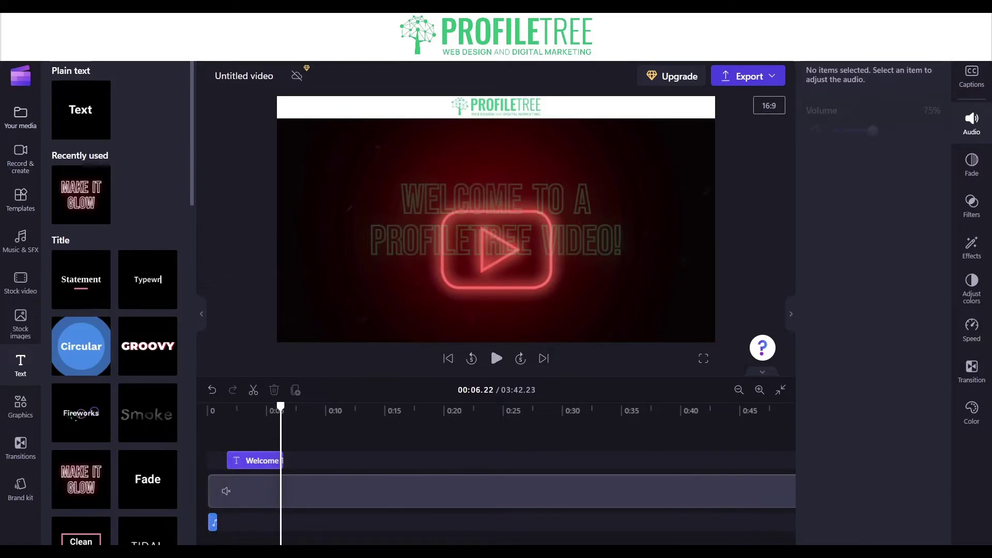
- Add the free black block stock image on a track beneath the welcome title, spanning the same time as the title
{"action": "left_click", "coordinate": [20, 118]}
{"action": "left_click", "coordinate": [21, 158]}
{"action": "left_click", "coordinate": [21, 199]}
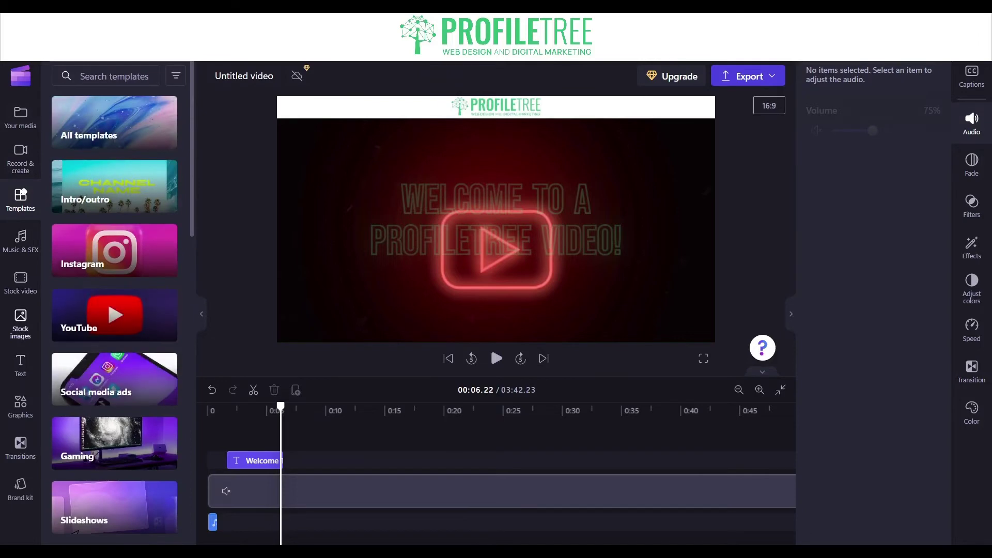
{"action": "left_click", "coordinate": [21, 323]}
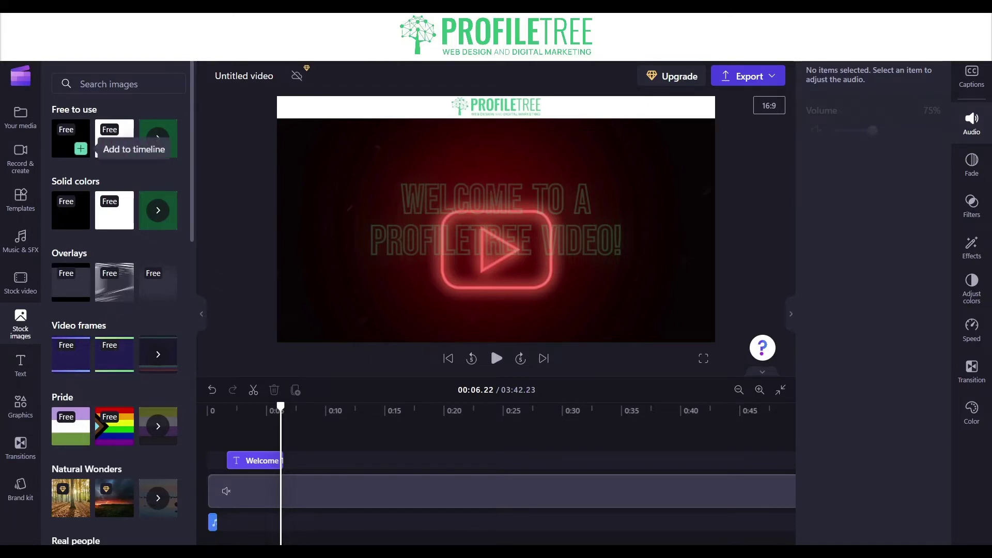
{"action": "left_click_drag", "start_coordinate": [70, 139], "coordinate": [250, 471]}
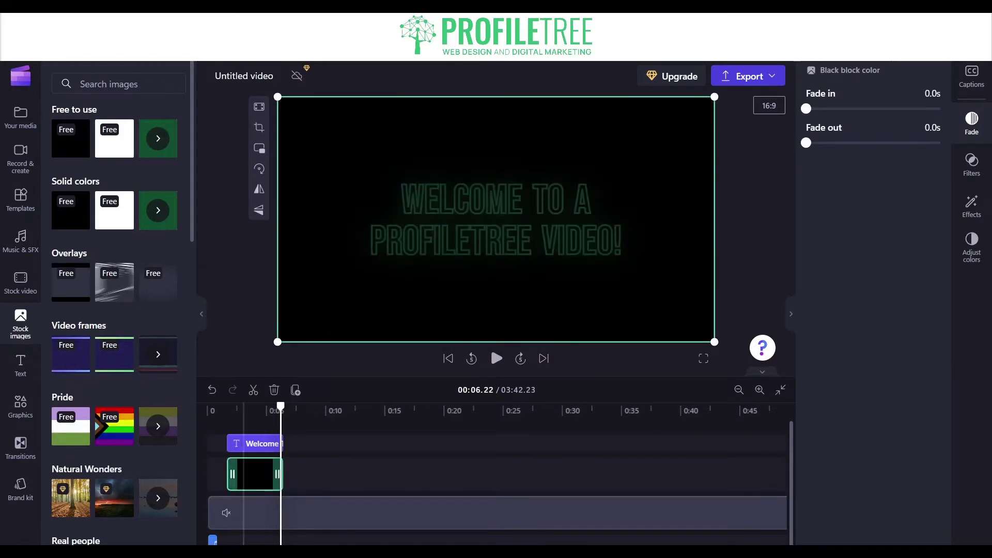
- Preview the title over the black block by playing from about 0.98 seconds
{"action": "left_click", "coordinate": [490, 343]}
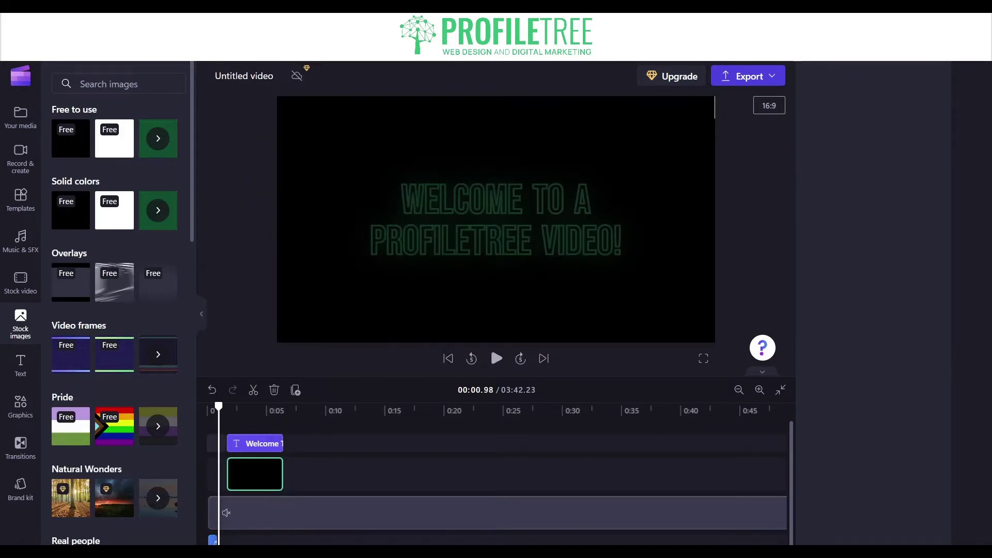
{"action": "left_click", "coordinate": [496, 358]}
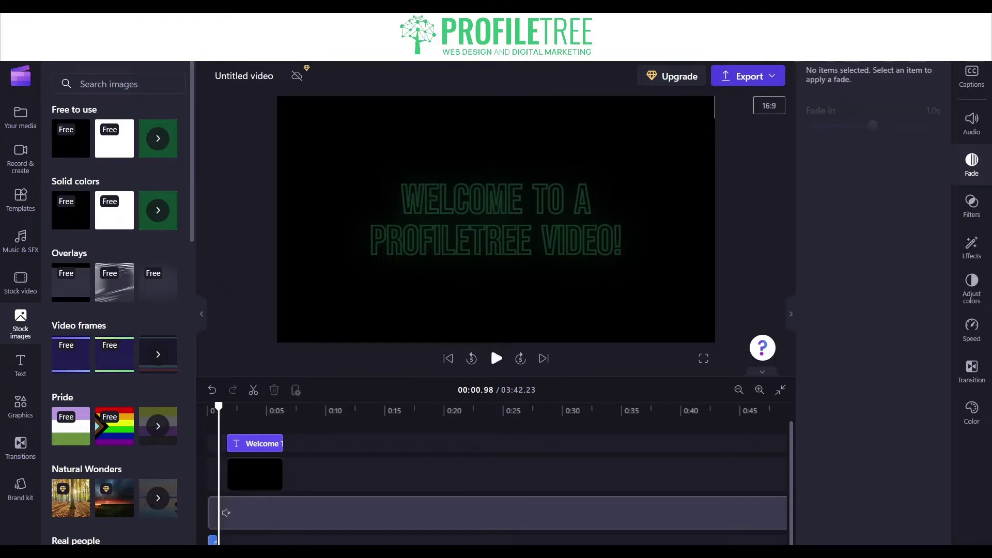
{"action": "left_click", "coordinate": [496, 358]}
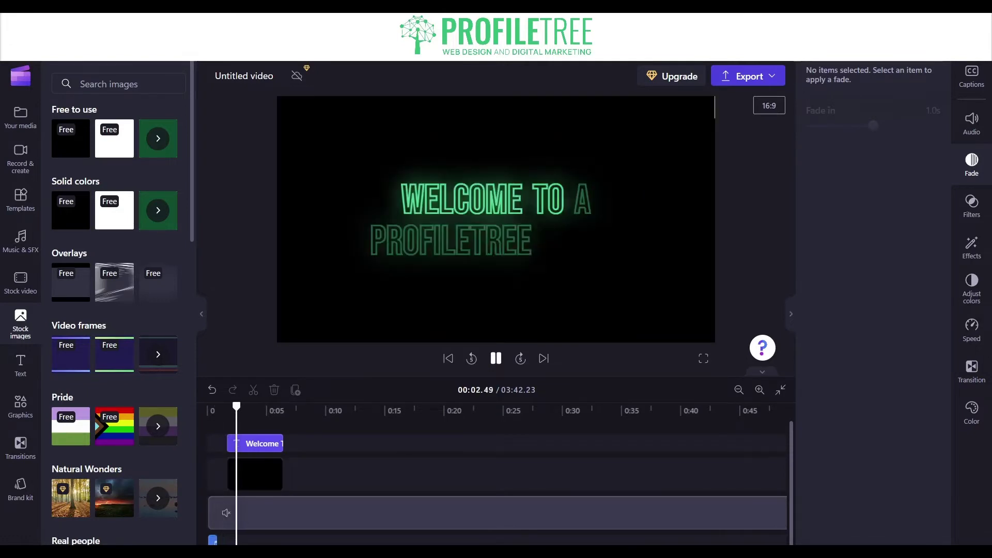
{"action": "key", "text": "space"}
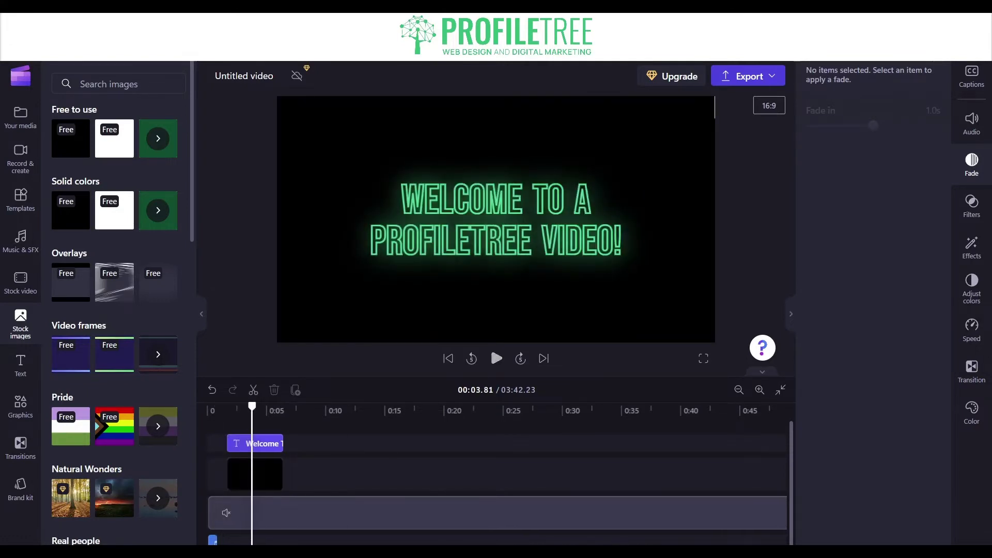
- Give the black block a 0.8-second fade in and fade out, and lower its transparency setting to slightly over half
{"action": "left_click", "coordinate": [255, 474]}
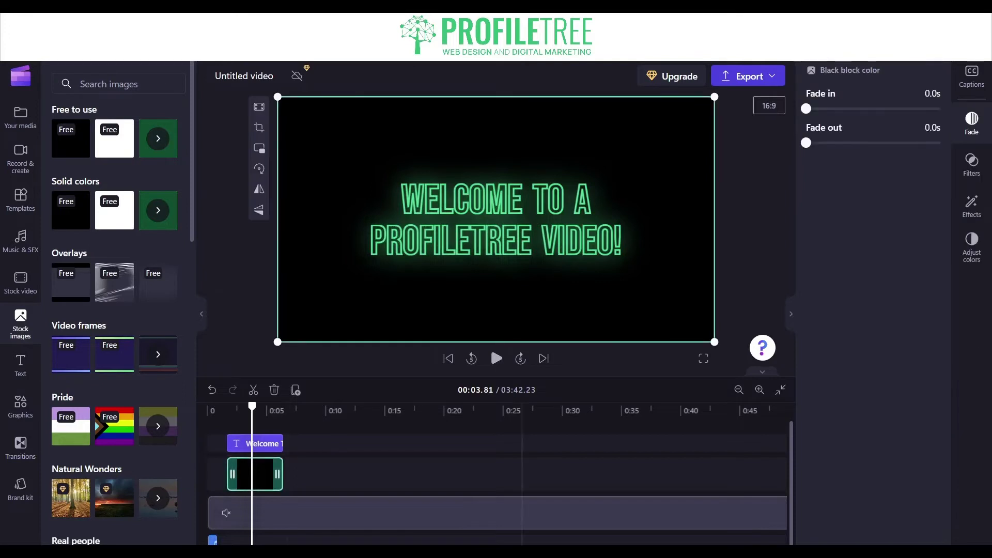
{"action": "left_click_drag", "start_coordinate": [807, 108], "coordinate": [860, 108]}
{"action": "left_click_drag", "start_coordinate": [807, 143], "coordinate": [859, 143]}
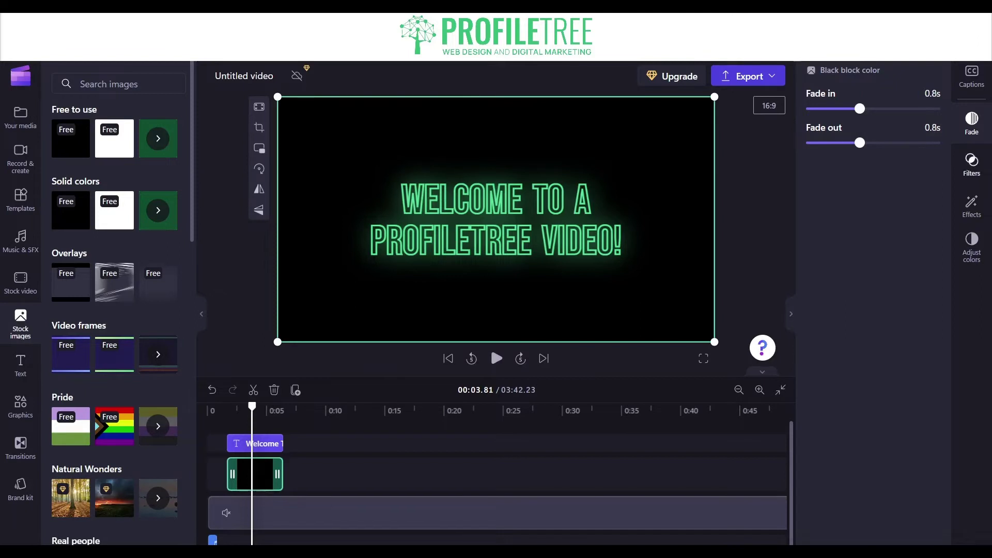
{"action": "left_click", "coordinate": [971, 245]}
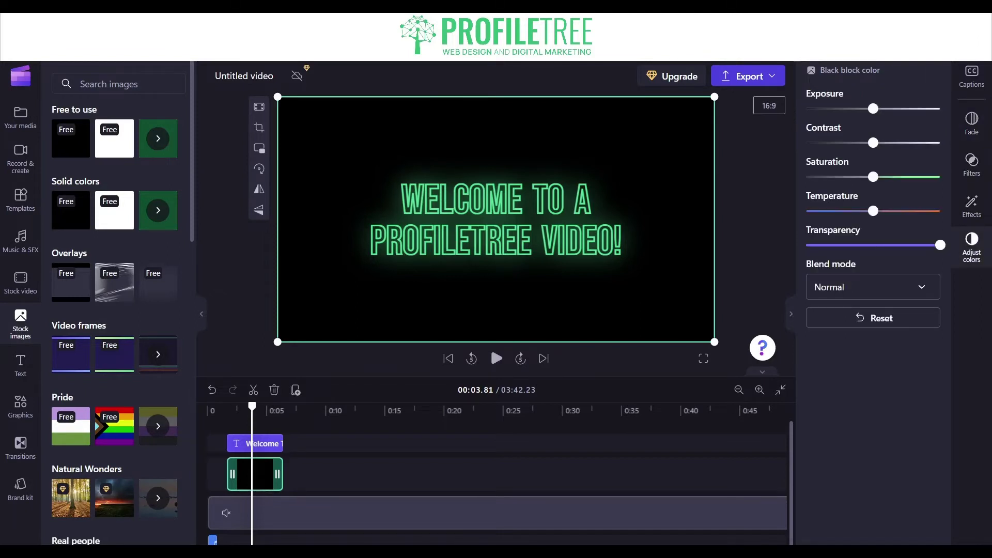
{"action": "left_click_drag", "start_coordinate": [940, 245], "coordinate": [889, 245]}
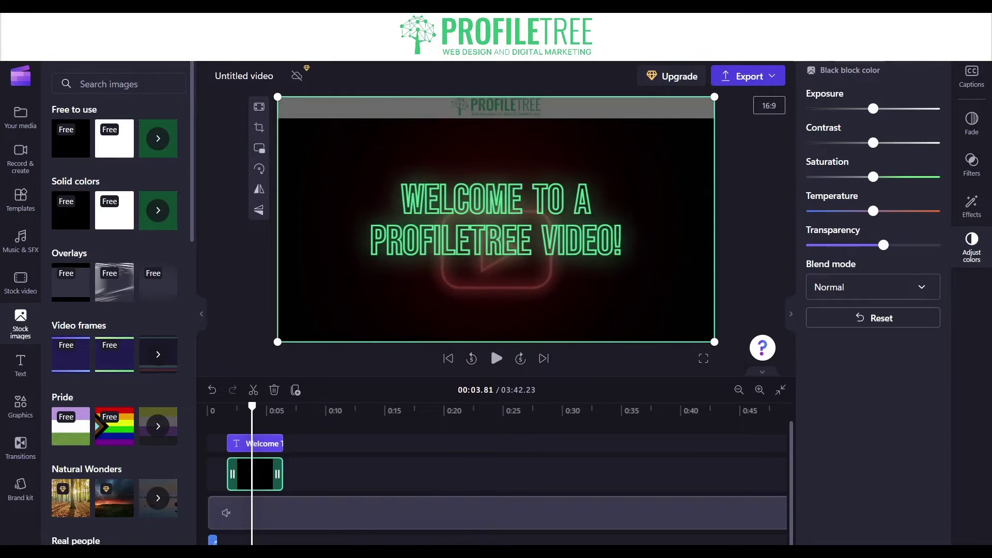
{"action": "left_click", "coordinate": [490, 344]}
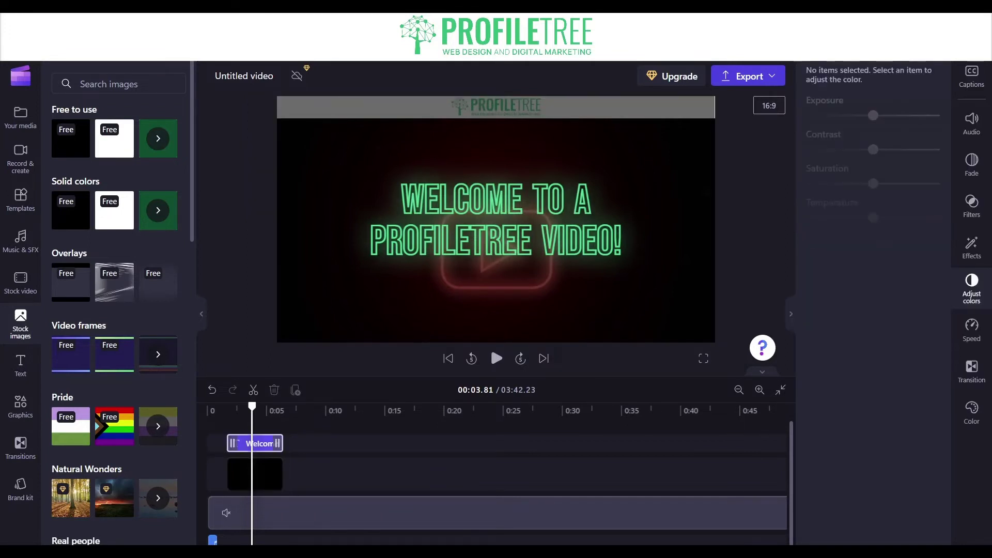
- Crop the top edge of the black block down to just below the white logo banner
{"action": "left_click", "coordinate": [259, 444]}
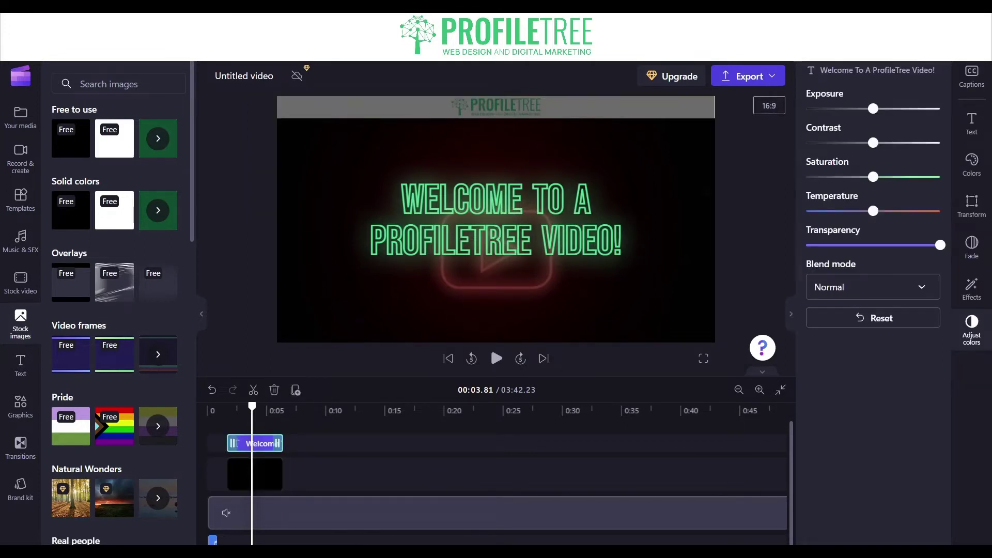
{"action": "left_click", "coordinate": [261, 475]}
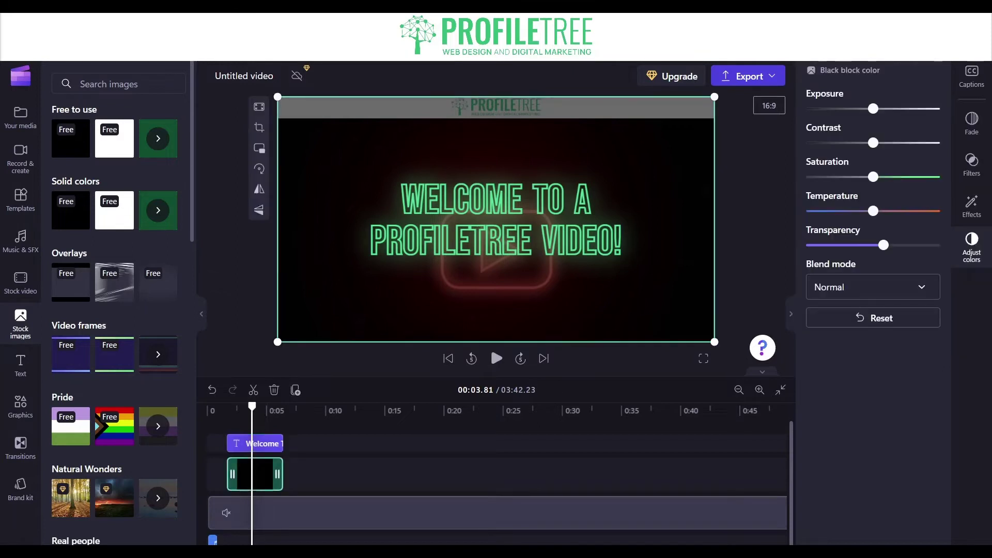
{"action": "left_click", "coordinate": [258, 127]}
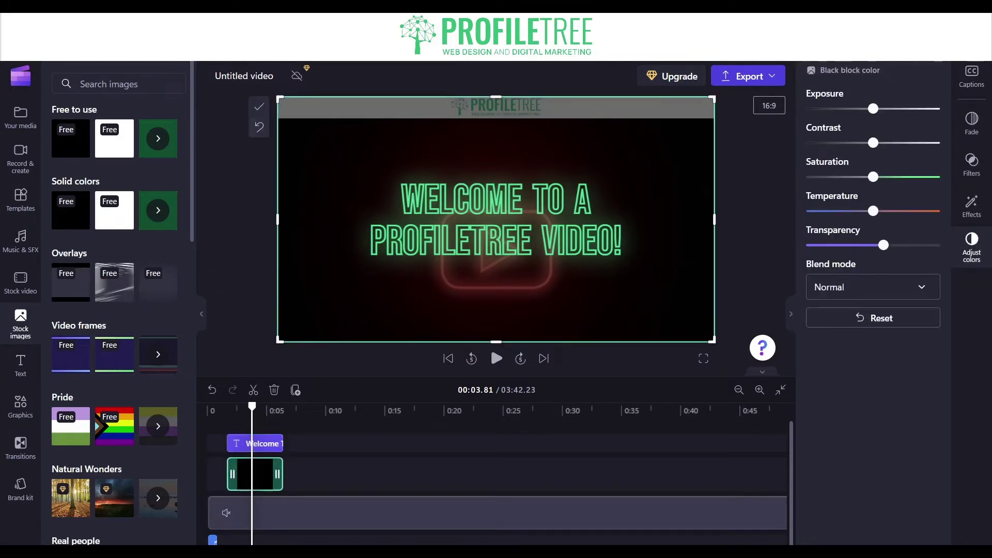
{"action": "left_click_drag", "start_coordinate": [496, 97], "coordinate": [496, 120]}
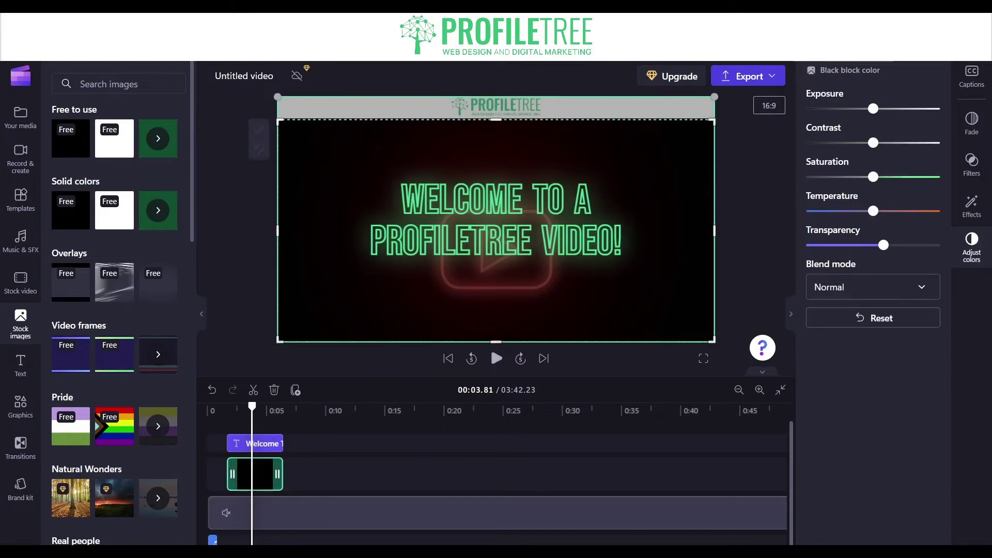
{"action": "key", "text": "Escape"}
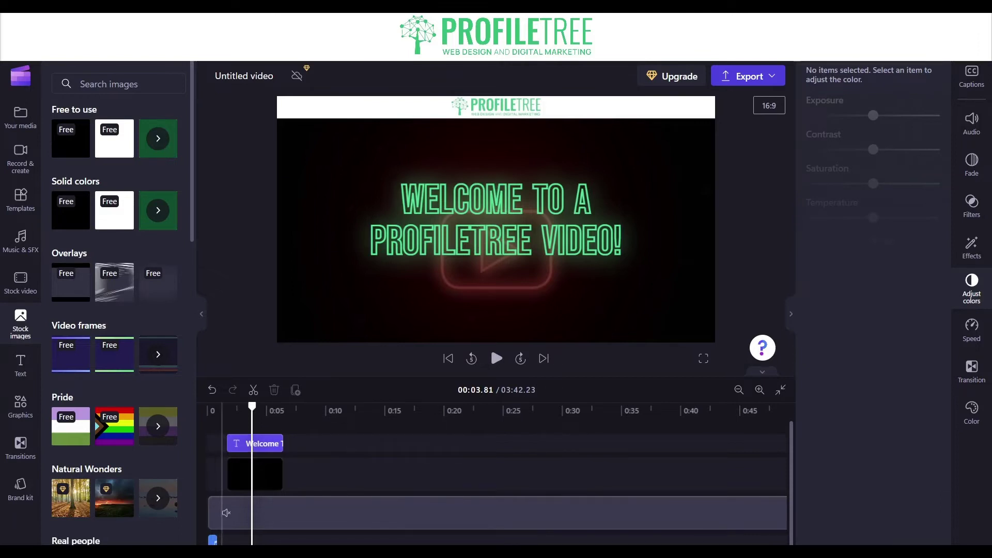
- Play the opening from about 1 second to review the cropped, semi-transparent black block behind the title
{"action": "left_click", "coordinate": [221, 412]}
{"action": "key", "text": "space"}
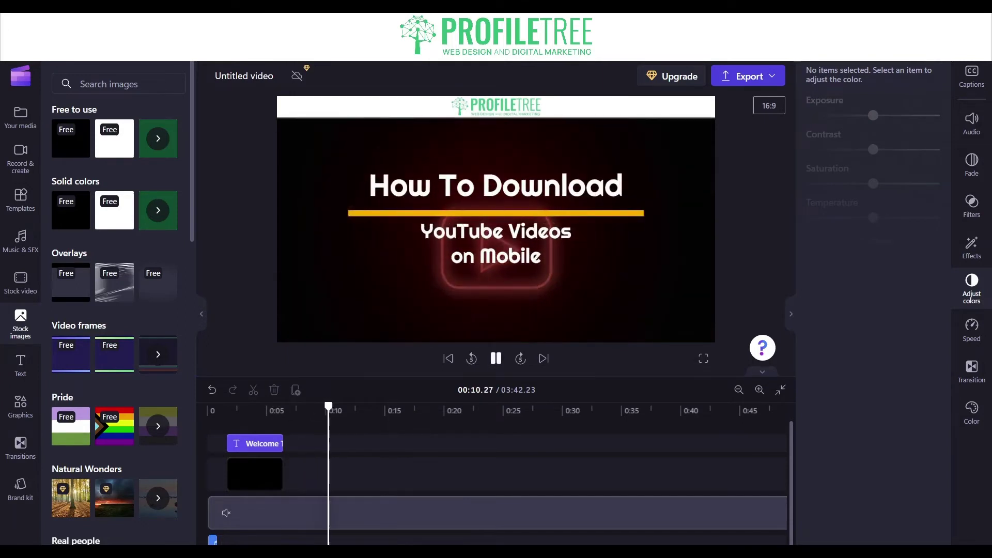
{"action": "key", "text": "space"}
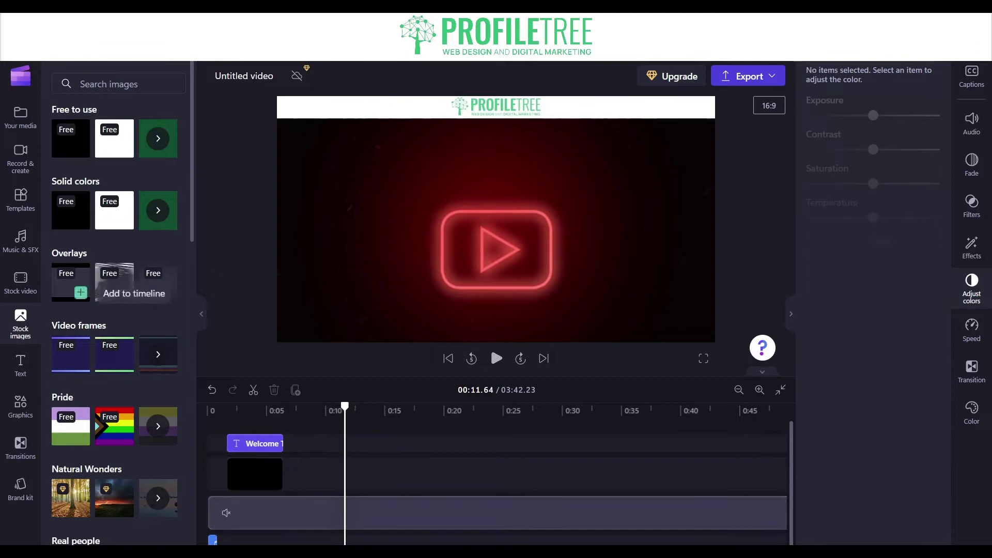
- Add the white diagonal left arrow annotation on its own track above the main video, starting at about 7 seconds
{"action": "left_click", "coordinate": [21, 283]}
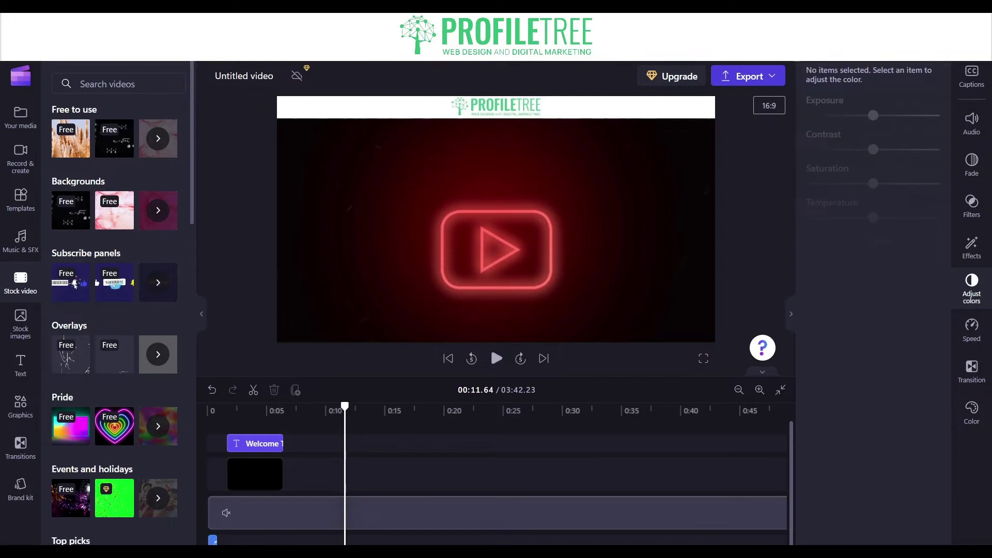
{"action": "scroll", "coordinate": [119, 302], "scroll_direction": "down", "scroll_amount": 6}
{"action": "scroll", "coordinate": [119, 303], "scroll_direction": "up", "scroll_amount": 6}
{"action": "left_click", "coordinate": [20, 406]}
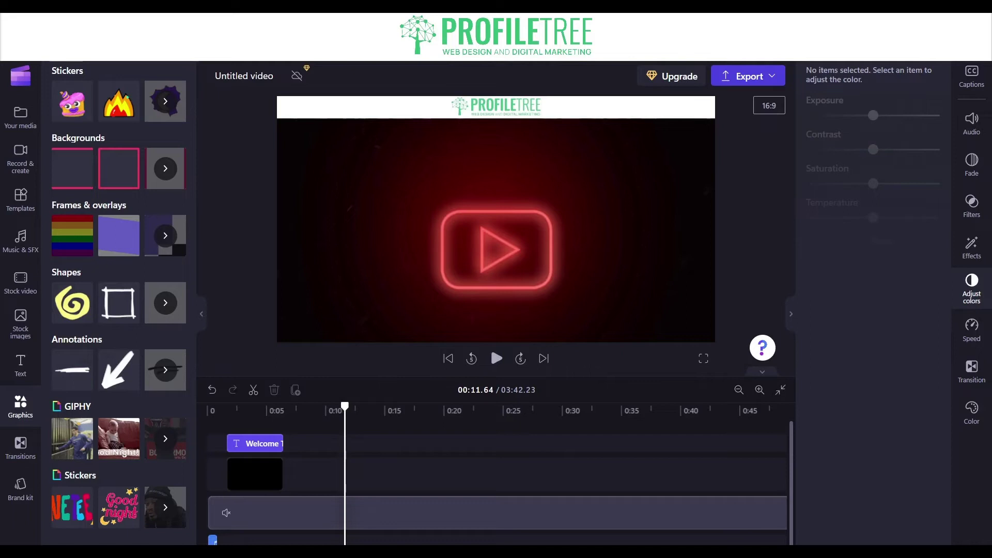
{"action": "mouse_move", "coordinate": [119, 369]}
{"action": "left_mouse_down"}
{"action": "mouse_move", "coordinate": [267, 443]}
{"action": "mouse_move", "coordinate": [321, 514]}
{"action": "left_mouse_up"}
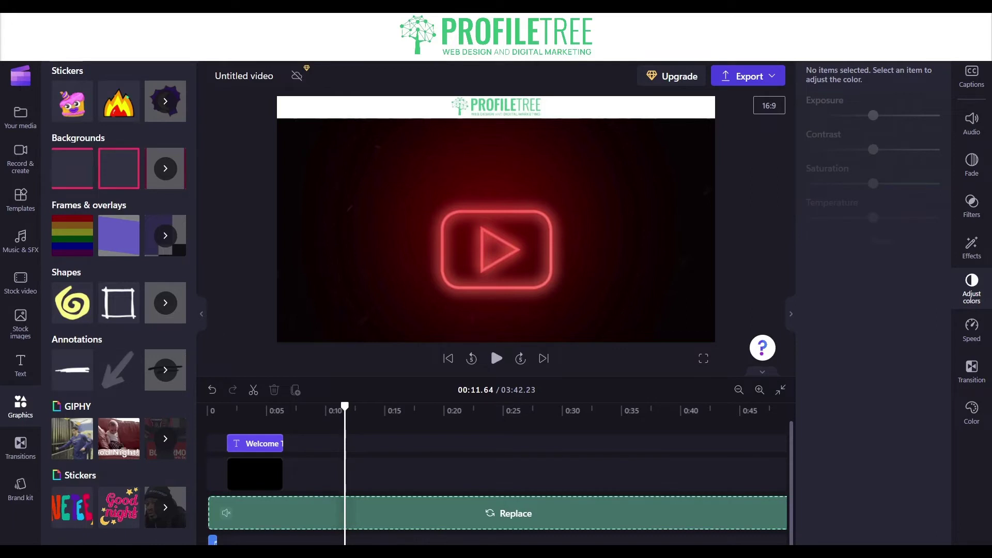
{"action": "left_click_drag", "start_coordinate": [322, 514], "coordinate": [321, 514]}
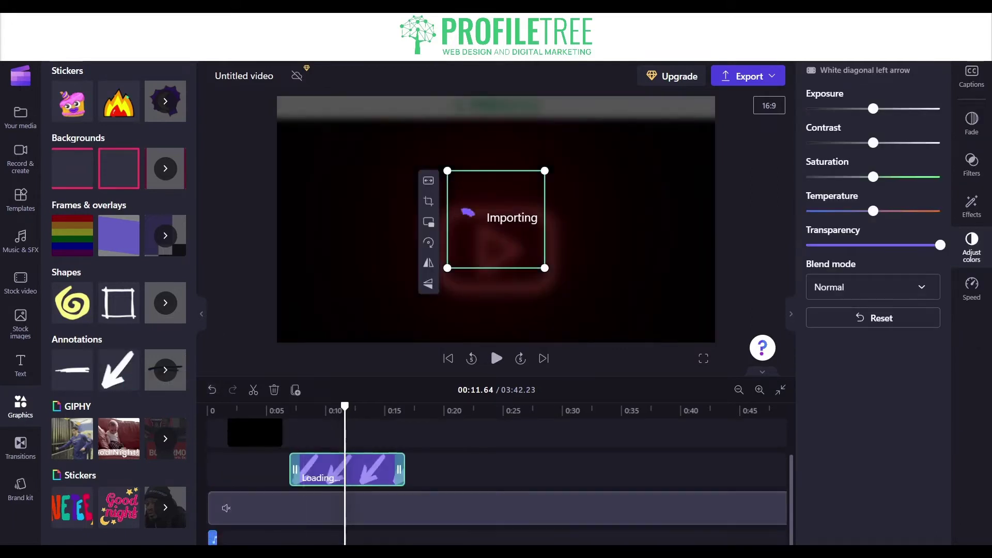
- Preview the arrow annotation by playing from about 6.85 to 8.77 seconds
{"action": "left_click", "coordinate": [288, 437]}
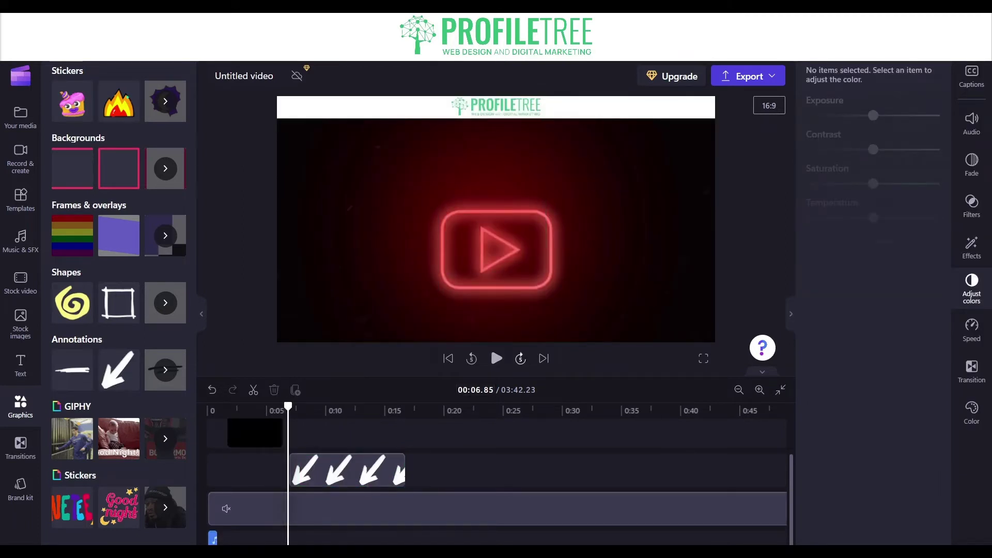
{"action": "key", "text": "space"}
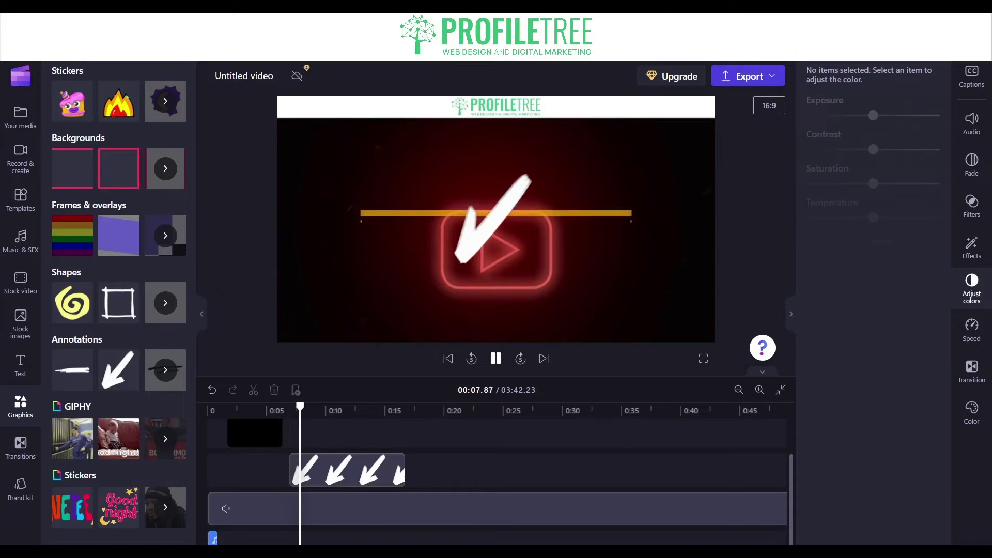
{"action": "key", "text": "space"}
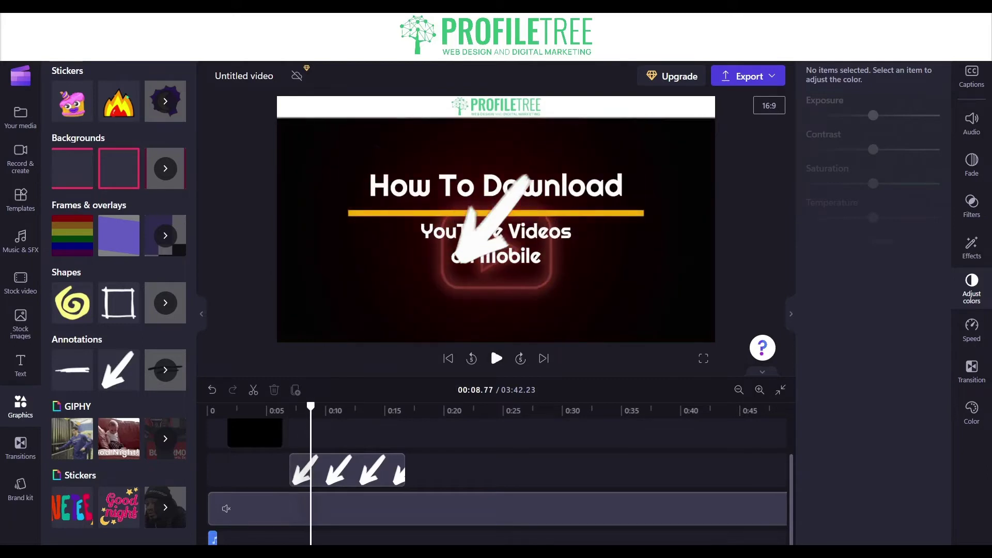
- Trim the end of the arrow clip back to about 8.77 seconds and replay it from just before its start
{"action": "left_click", "coordinate": [347, 470]}
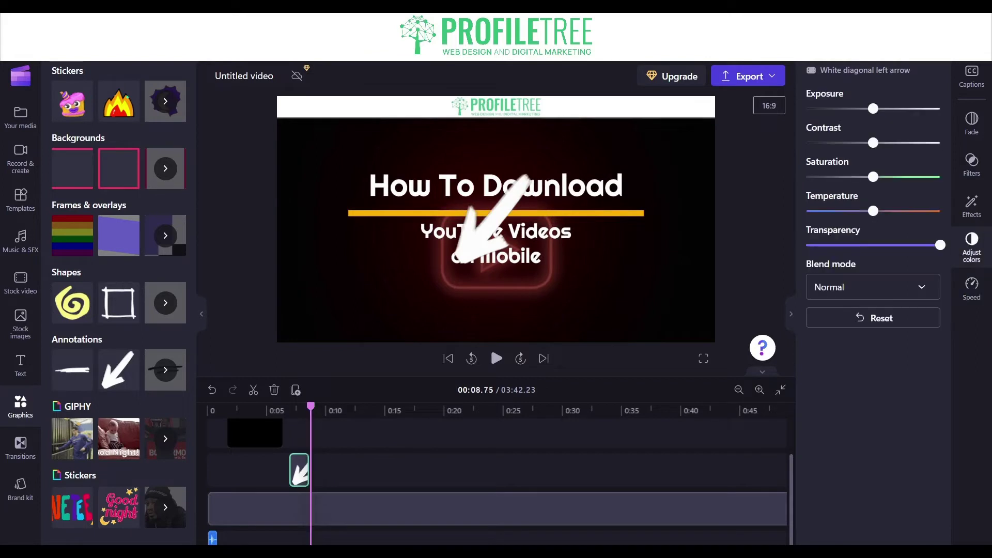
{"action": "left_click", "coordinate": [288, 468]}
{"action": "key", "text": "space"}
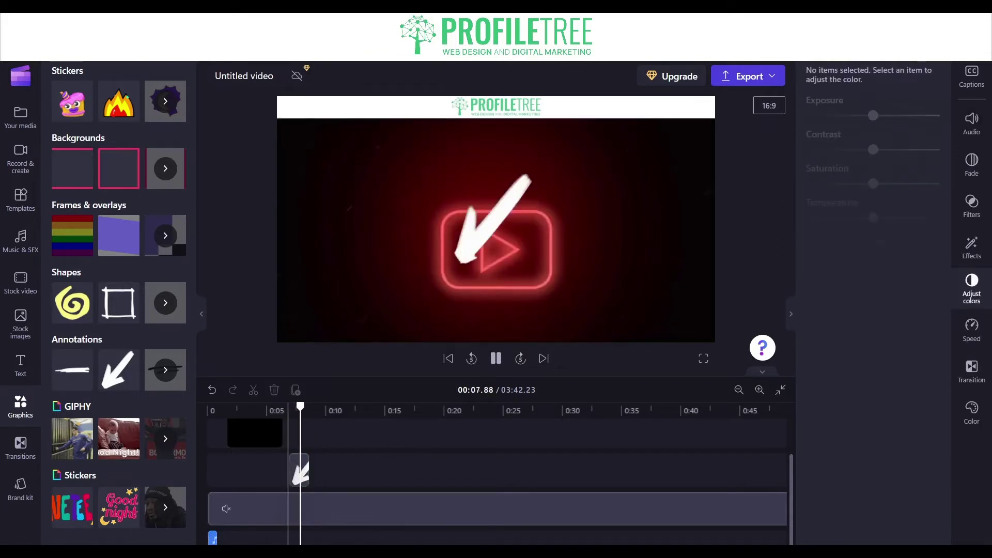
- Paste two copies of the white diagonal left arrow and line them up directly after the original on the same track
{"action": "key", "text": "space"}
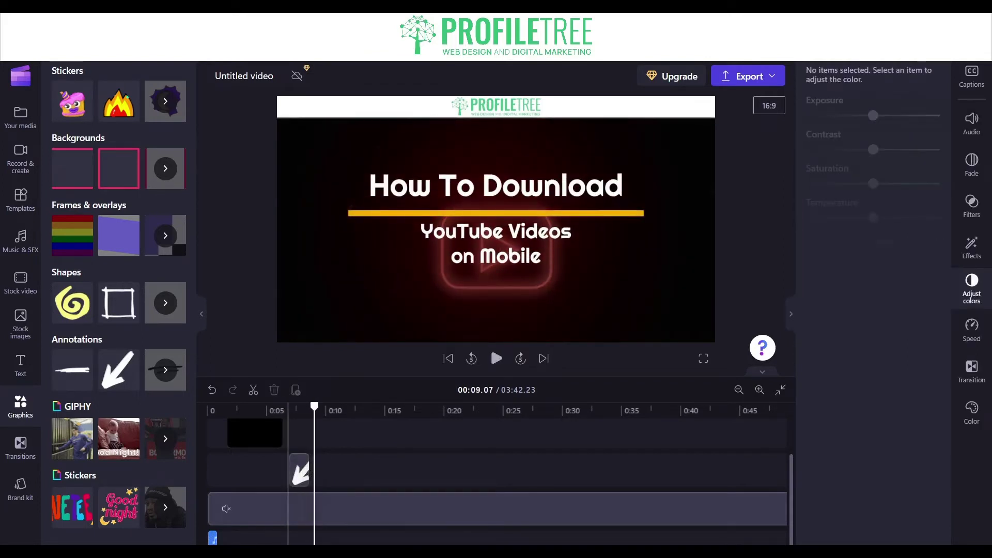
{"action": "left_click", "coordinate": [299, 471]}
{"action": "left_click", "coordinate": [343, 509]}
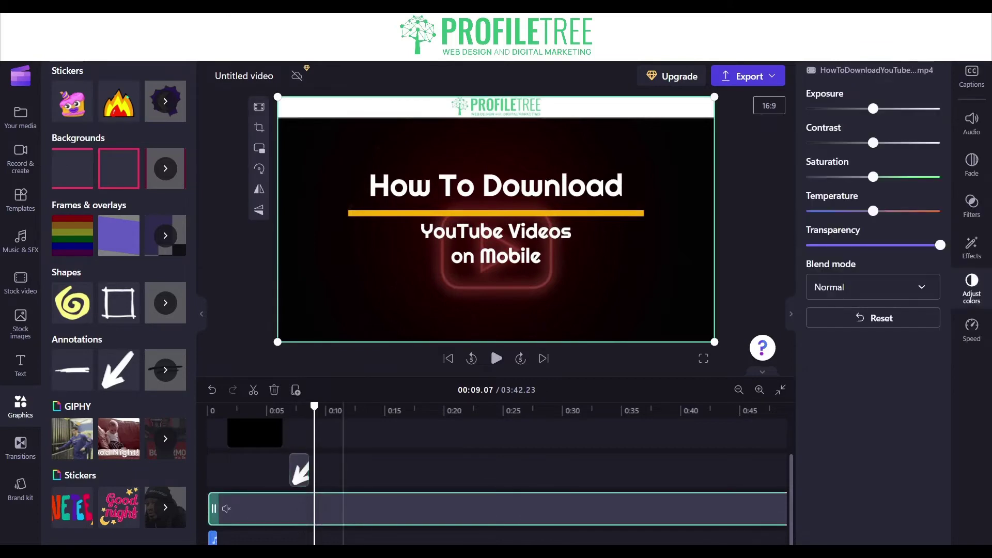
{"action": "left_click", "coordinate": [344, 470]}
{"action": "key", "text": "ctrl+v"}
{"action": "key", "text": "ctrl+v"}
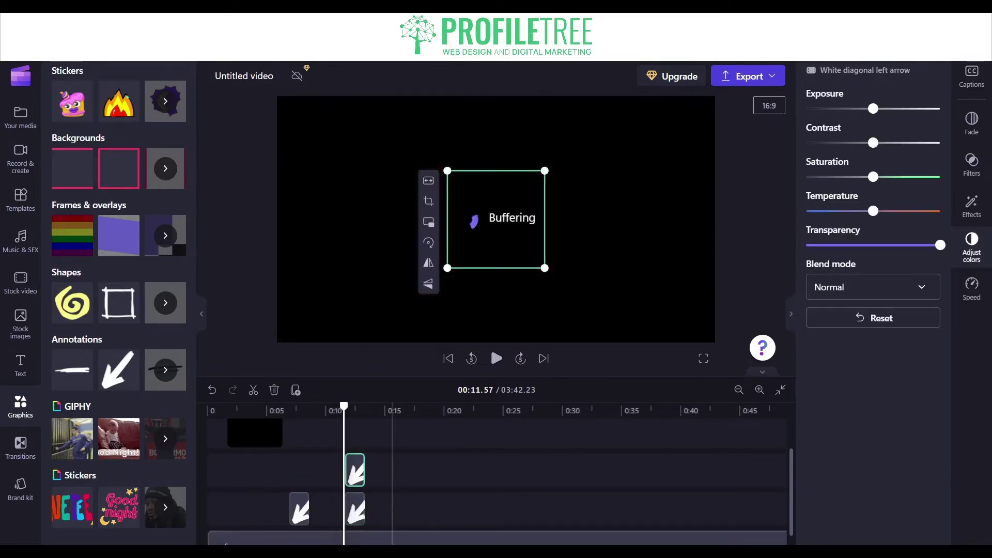
{"action": "left_click_drag", "start_coordinate": [355, 470], "coordinate": [322, 509]}
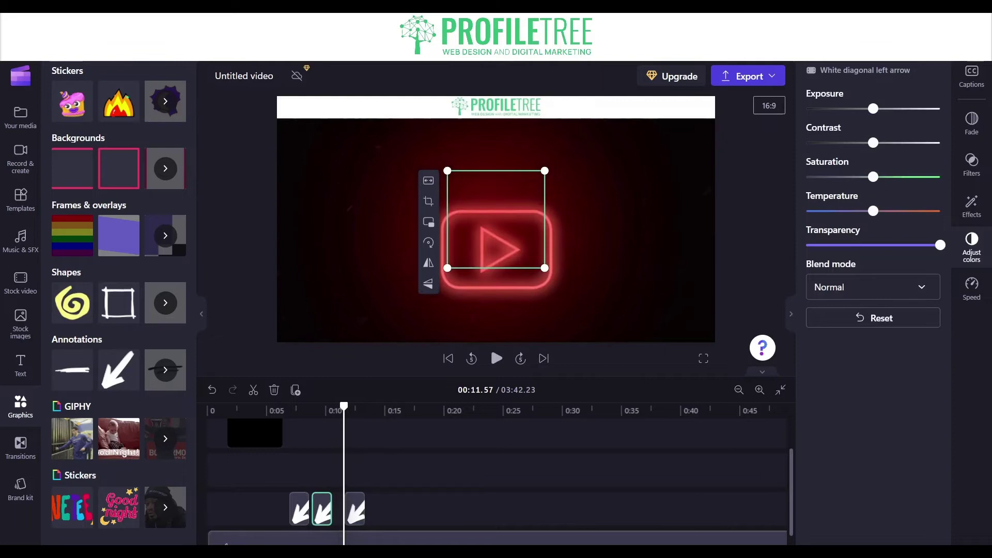
{"action": "key", "text": "ctrl+z"}
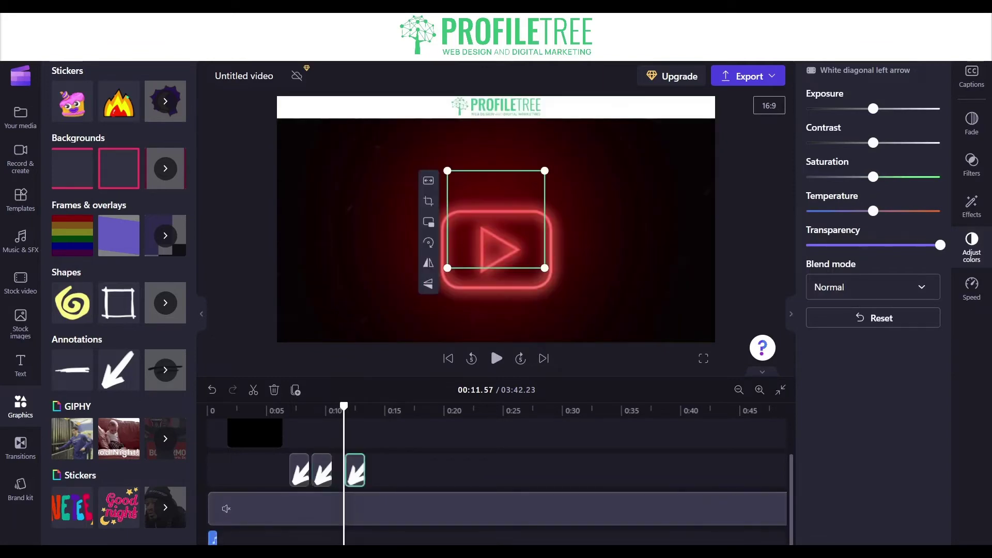
{"action": "left_click_drag", "start_coordinate": [355, 471], "coordinate": [344, 470]}
- Preview the three consecutive arrows by playing from 6.57 to 13.10 seconds
{"action": "left_click", "coordinate": [284, 471]}
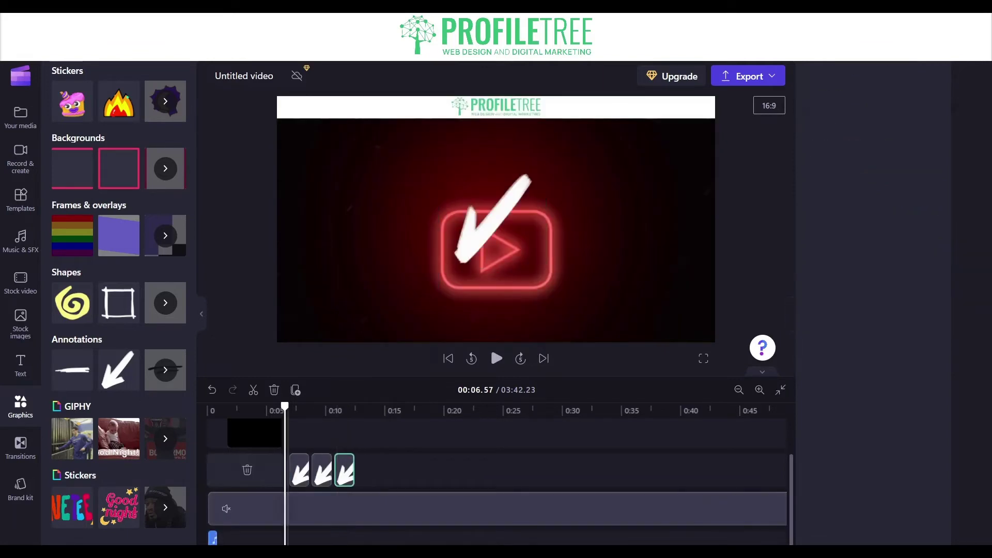
{"action": "key", "text": "Escape"}
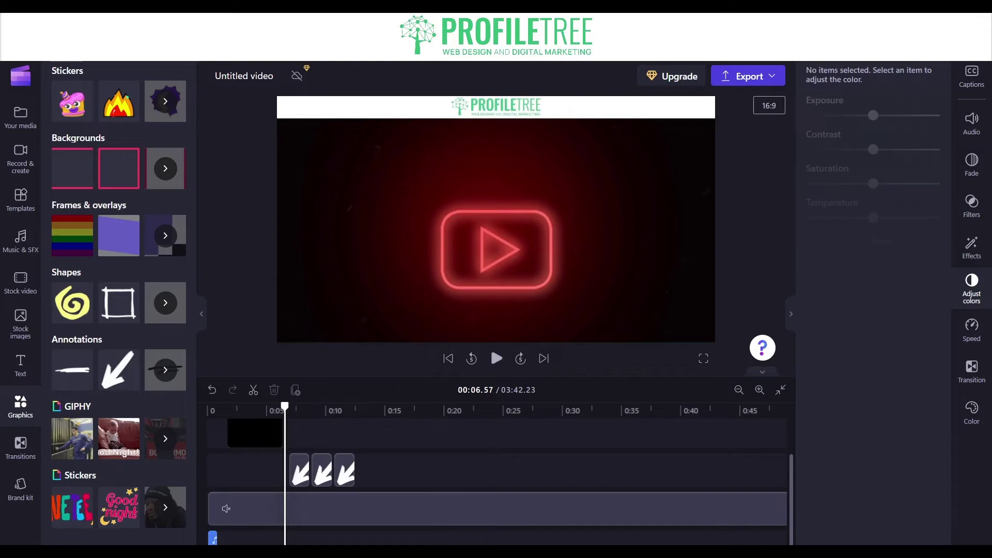
{"action": "key", "text": "space"}
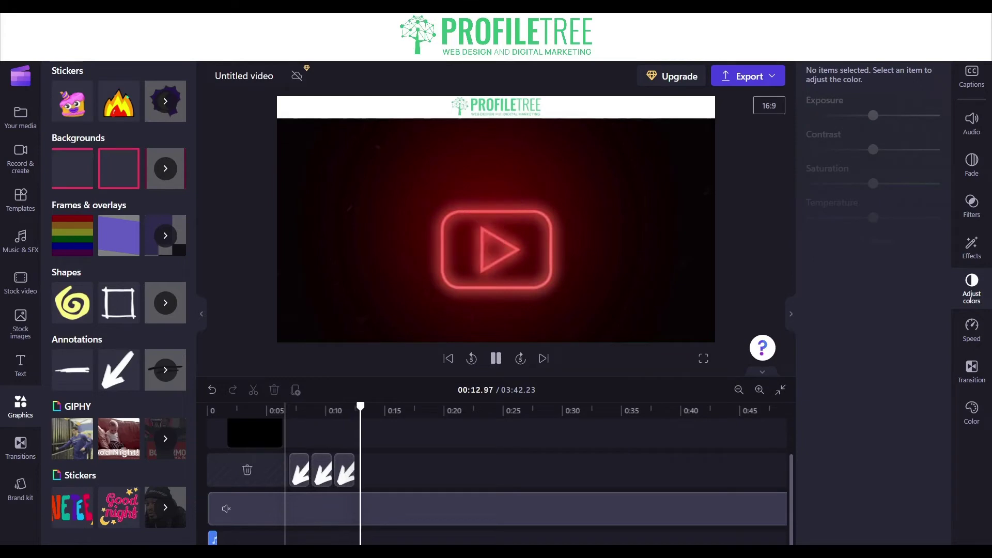
{"action": "key", "text": "space"}
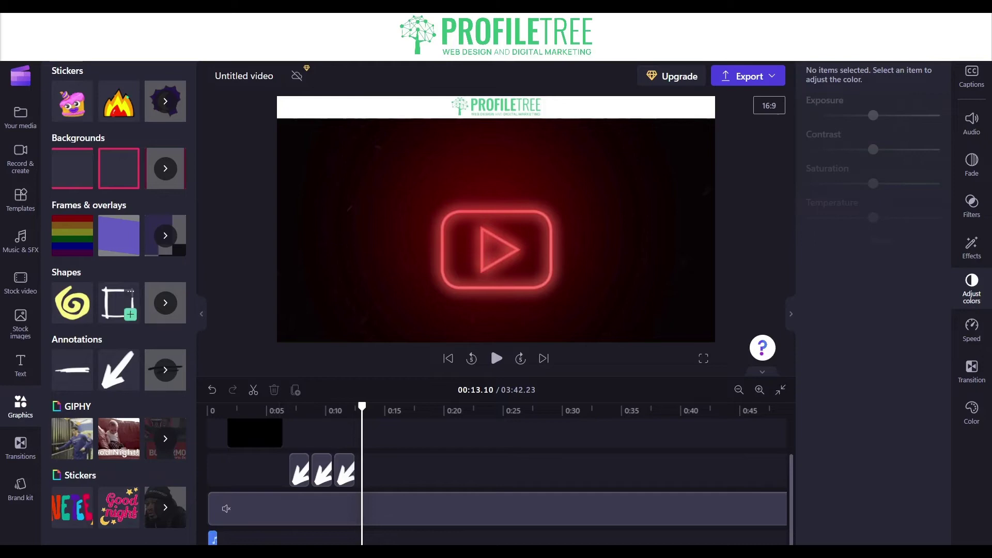
- Add the Bold watermelon frame background to the arrow track at about 14.4 seconds and view it at 16.85 seconds
{"action": "mouse_move", "coordinate": [72, 303]}
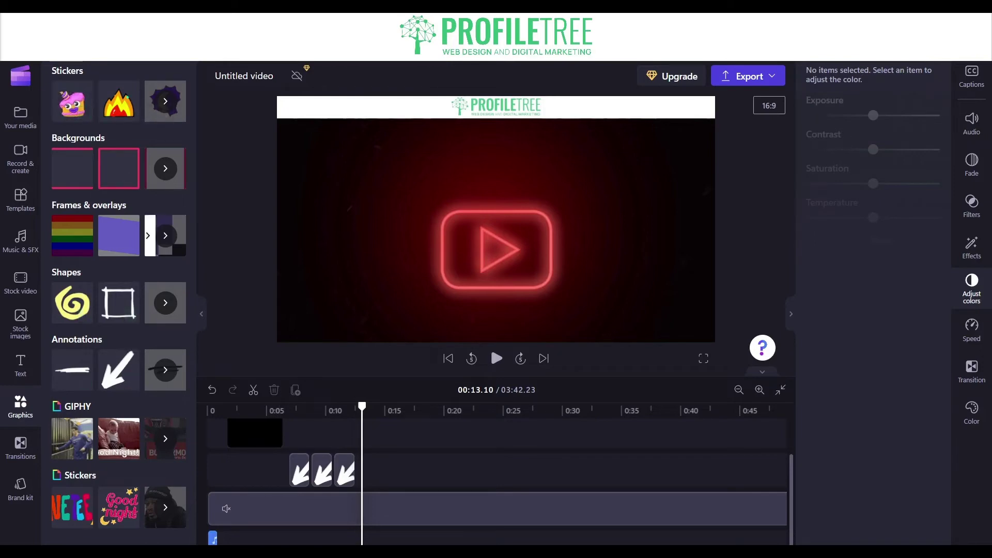
{"action": "mouse_move", "coordinate": [119, 237]}
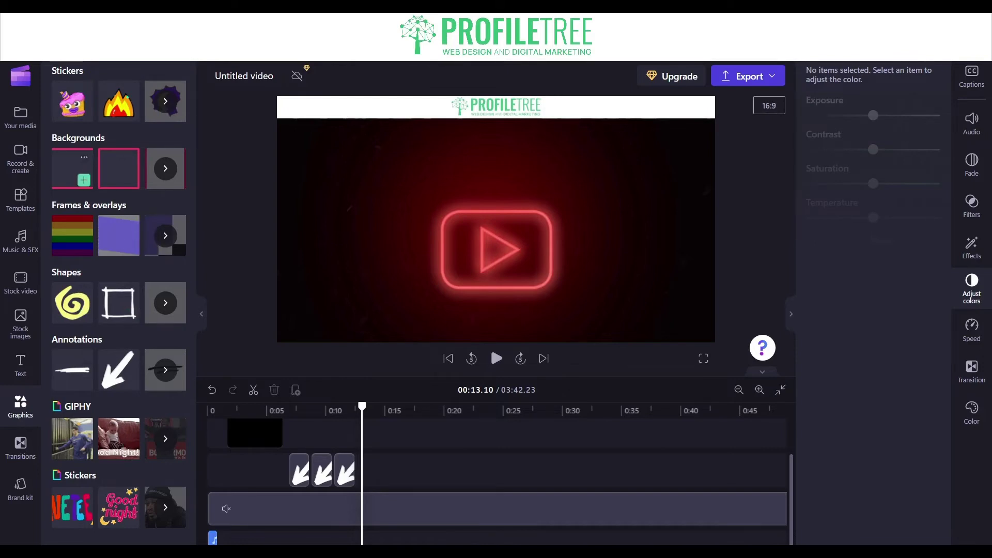
{"action": "left_click_drag", "start_coordinate": [72, 168], "coordinate": [403, 502]}
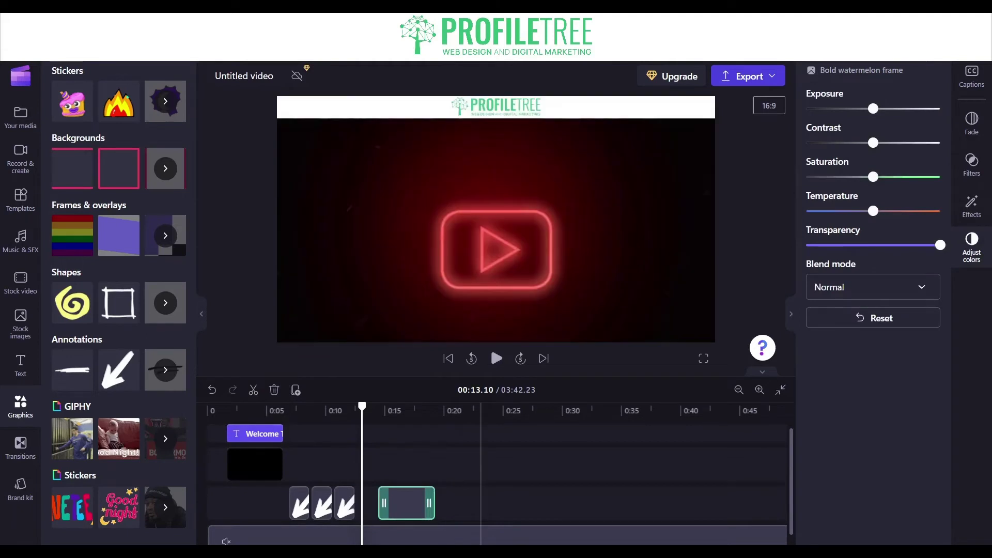
{"action": "left_click", "coordinate": [406, 464]}
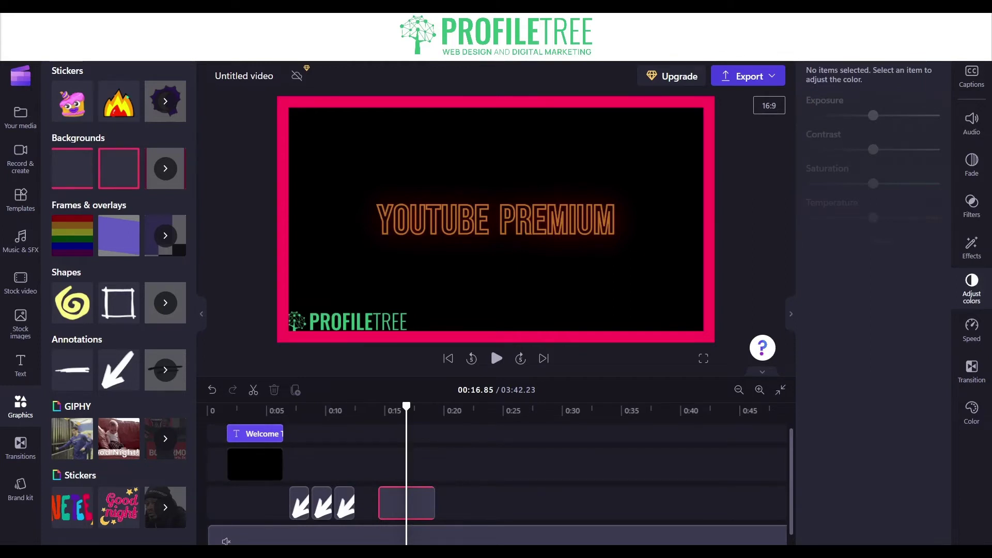
- Shrink the Bold watermelon frame to about a third of the picture width and place it around the word PREMIUM
{"action": "left_click", "coordinate": [402, 503]}
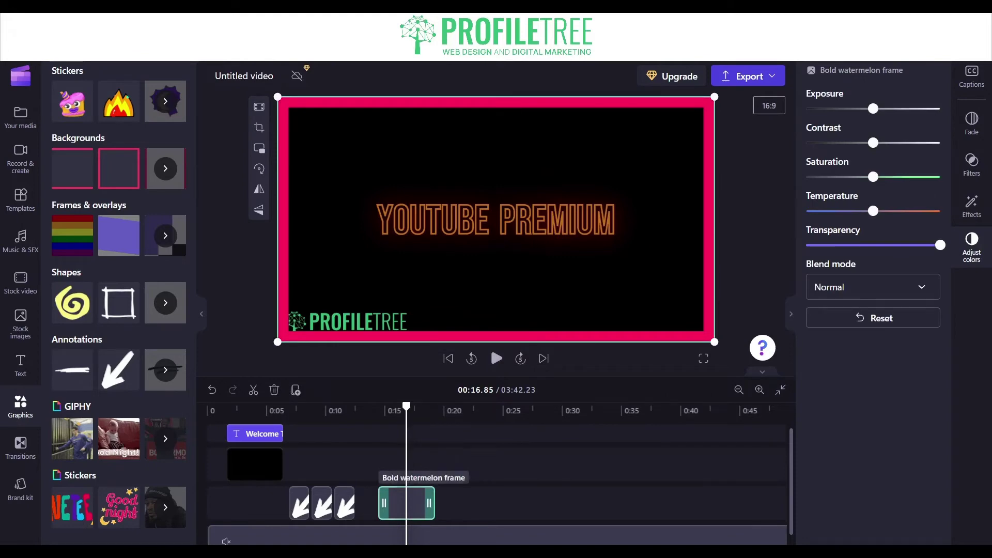
{"action": "left_click_drag", "start_coordinate": [278, 341], "coordinate": [571, 177]}
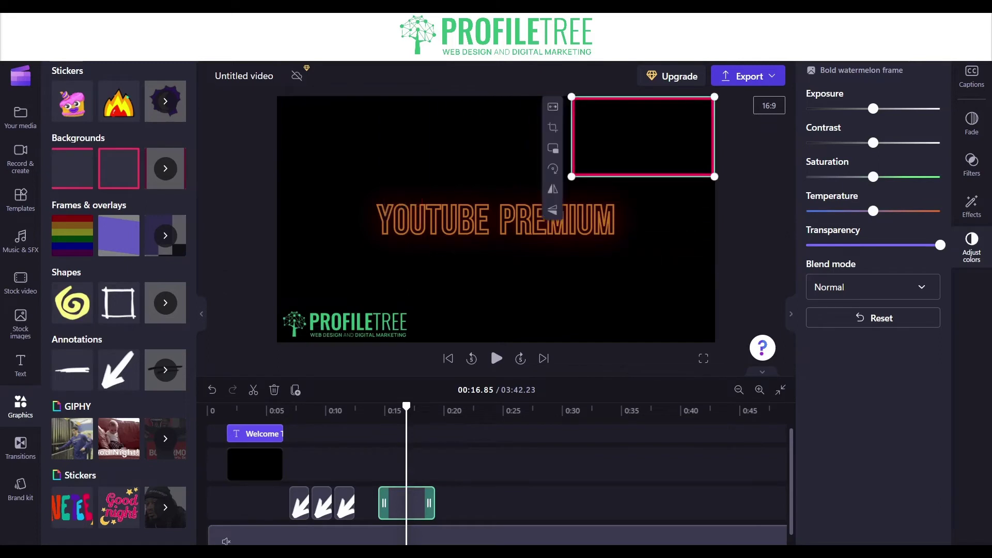
{"action": "left_click_drag", "start_coordinate": [643, 137], "coordinate": [568, 219]}
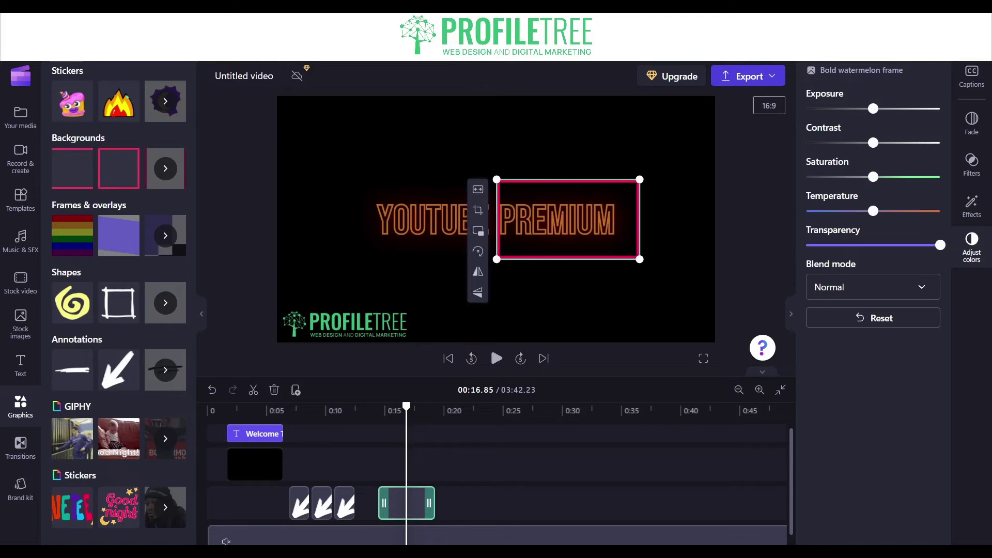
- Remove the Bold watermelon frame from the timeline, undoing the first deletion along the way
{"action": "key", "text": "Delete"}
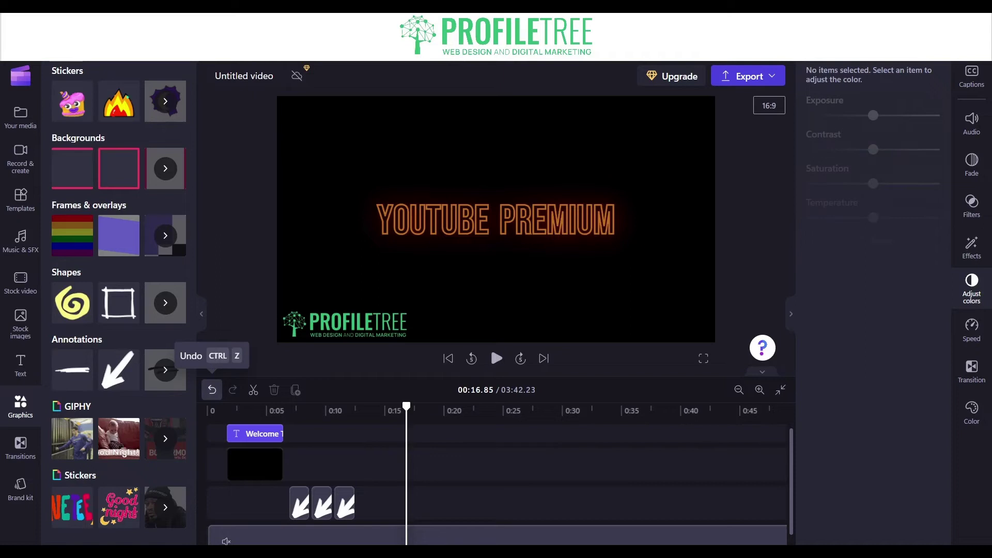
{"action": "left_click", "coordinate": [212, 390]}
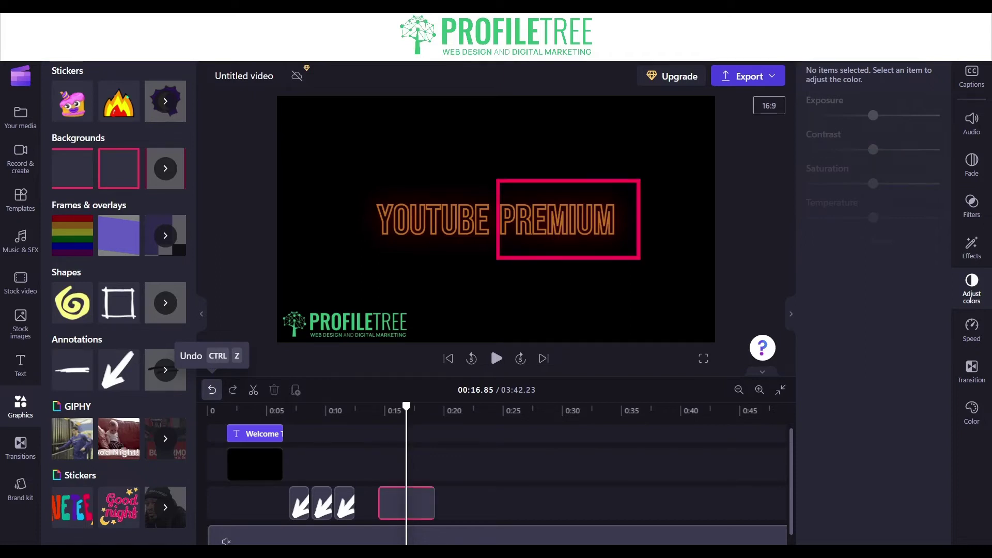
{"action": "left_click", "coordinate": [212, 389]}
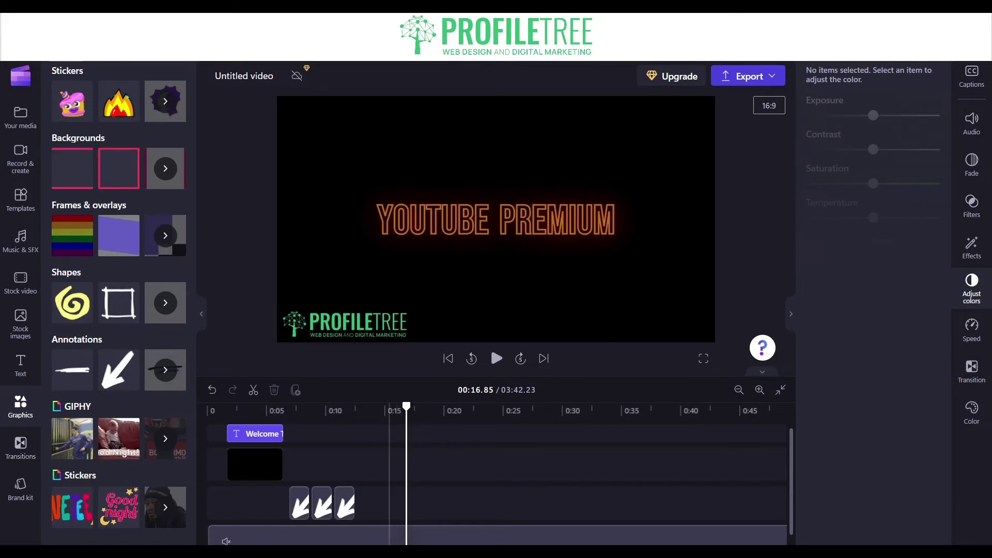
- Play the main video with pauses from about 15.5 to 34.18 seconds to review the footage for a section to cut
{"action": "left_click", "coordinate": [389, 413]}
{"action": "key", "text": "space"}
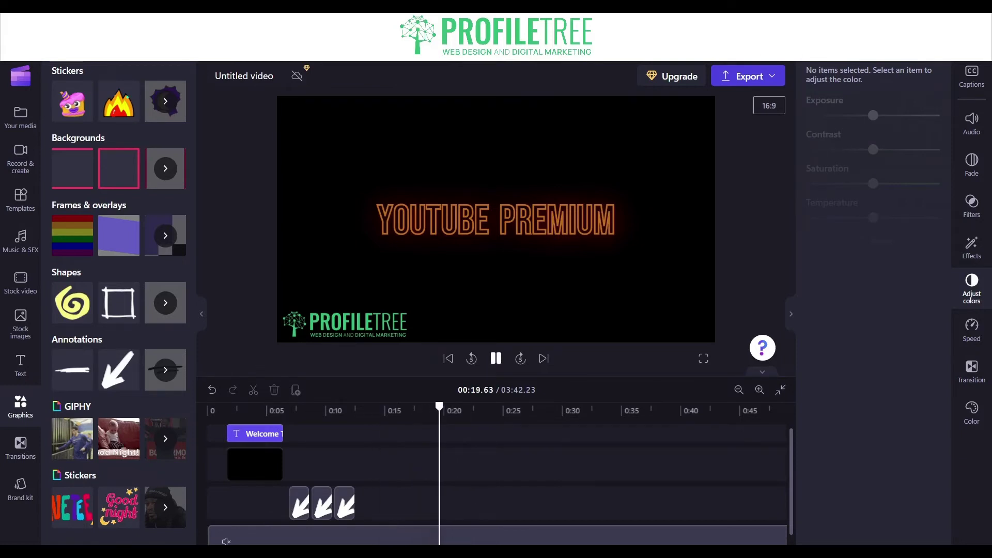
{"action": "key", "text": "space"}
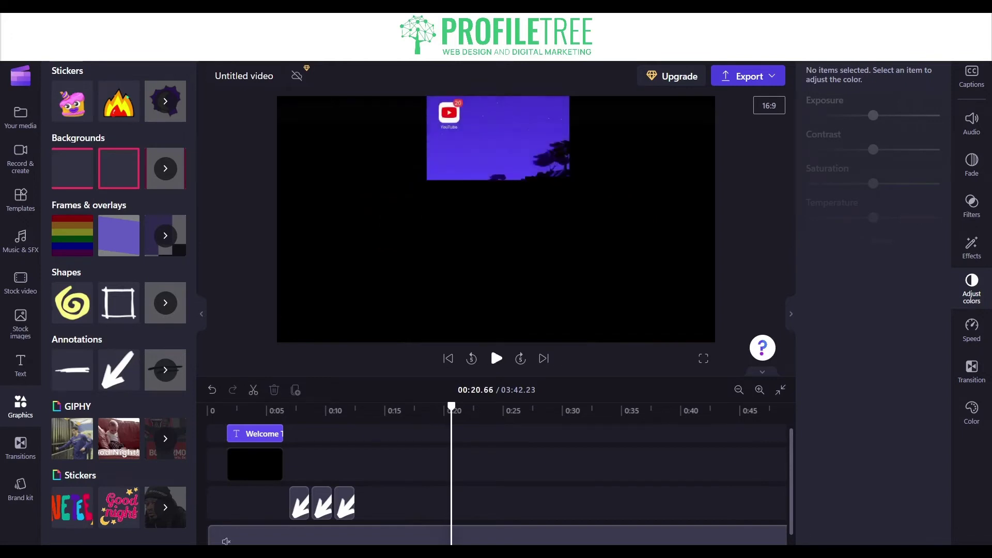
{"action": "key", "text": "space"}
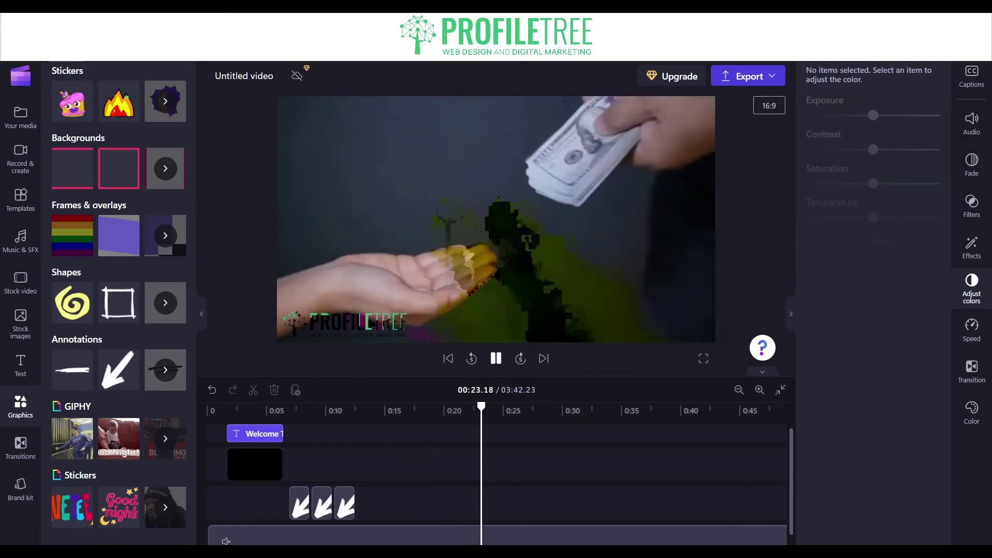
{"action": "key", "text": "space"}
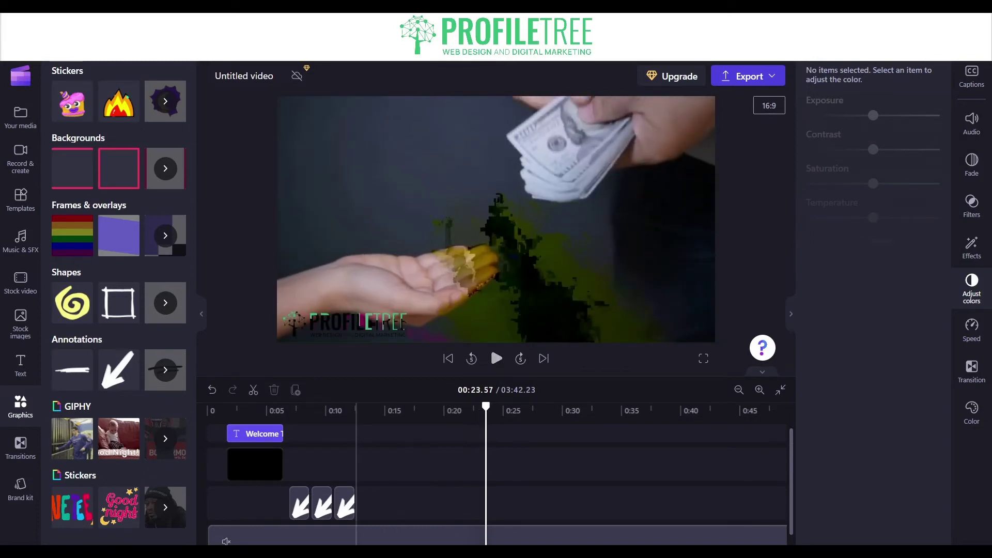
{"action": "key", "text": "space"}
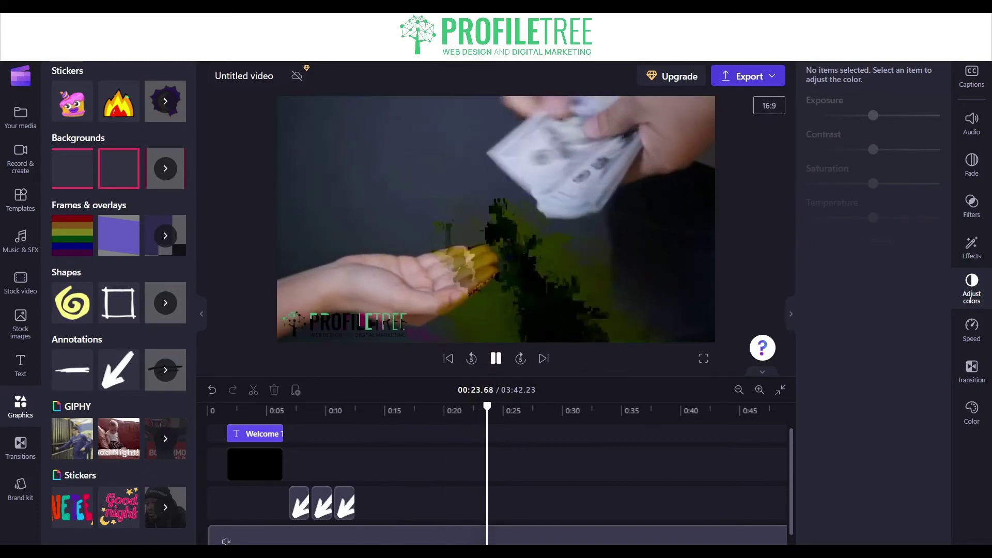
{"action": "key", "text": "space"}
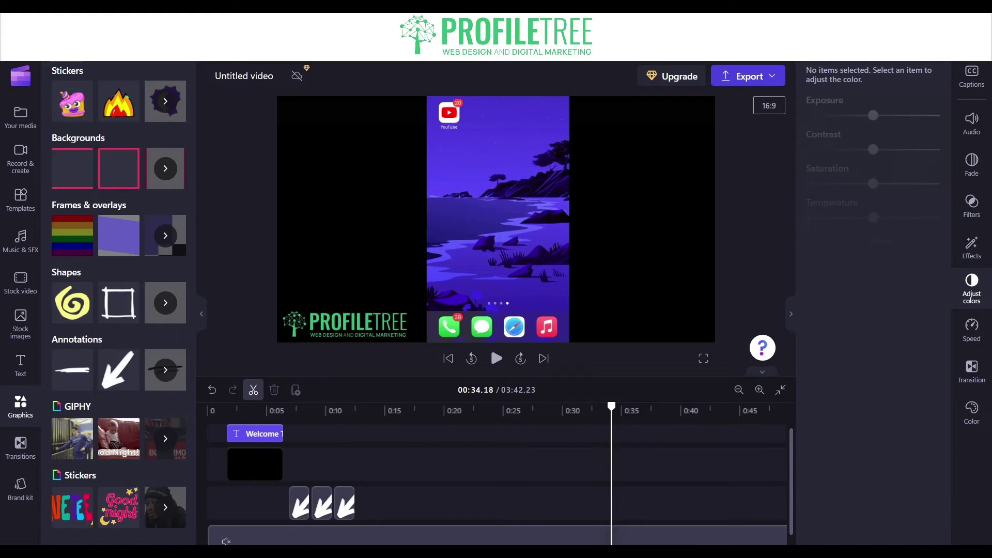
- Split the main video clip at 34.18 seconds and again at 22.66 seconds
{"action": "left_click", "coordinate": [253, 389]}
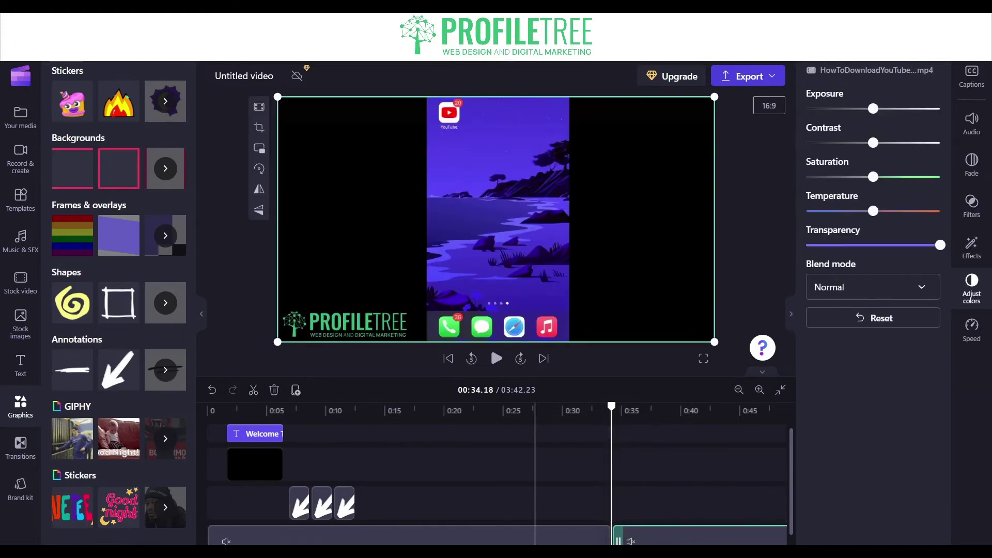
{"action": "left_click", "coordinate": [591, 465]}
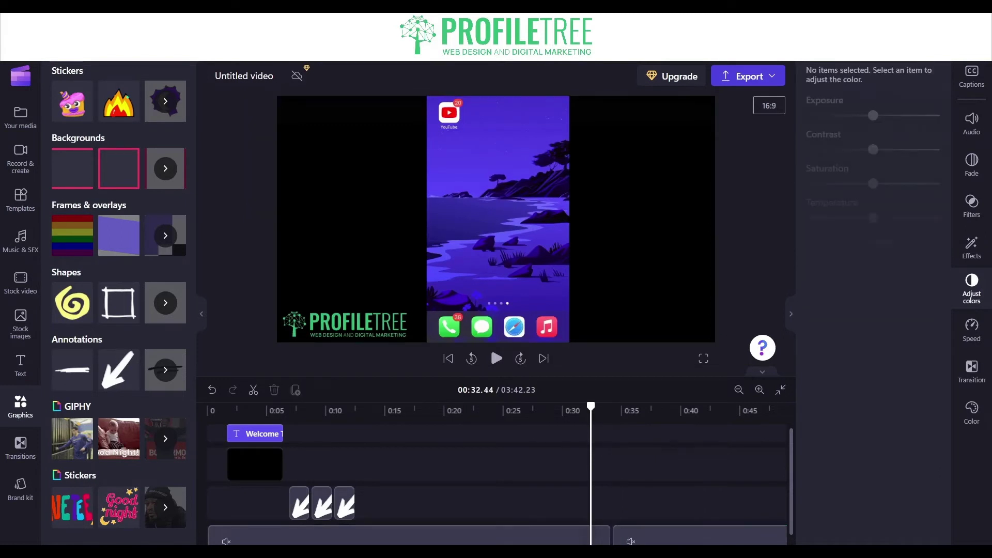
{"action": "left_click", "coordinate": [566, 411]}
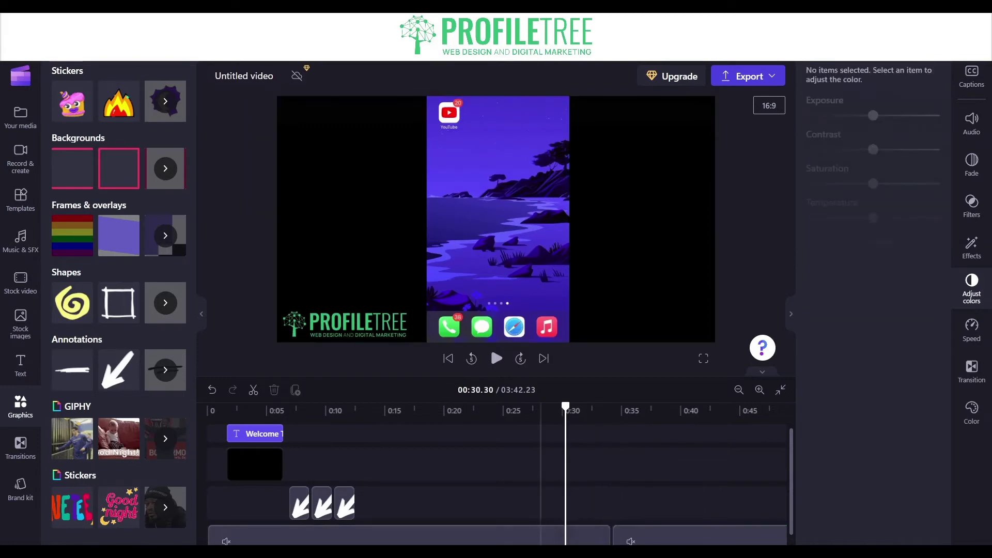
{"action": "left_click", "coordinate": [525, 466]}
{"action": "left_click", "coordinate": [475, 465]}
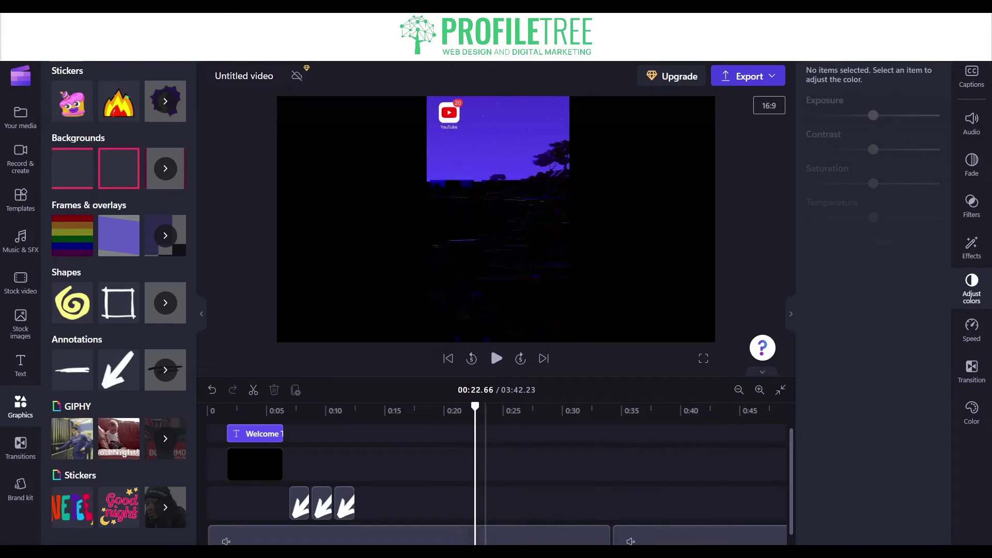
{"action": "left_click", "coordinate": [253, 390]}
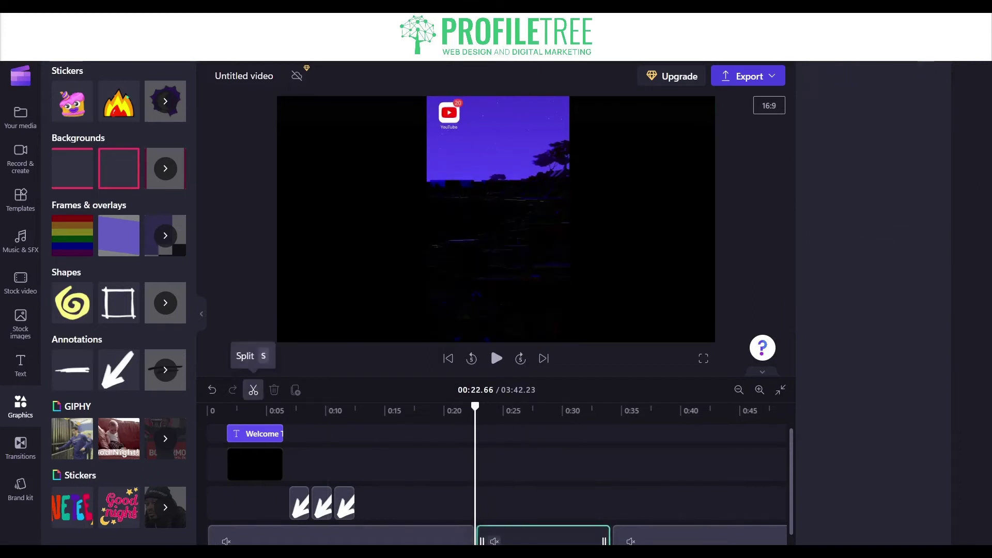
- Delete the section between the two splits and close the gap it leaves, checking the footage on both sides of the join
{"action": "left_click", "coordinate": [274, 390]}
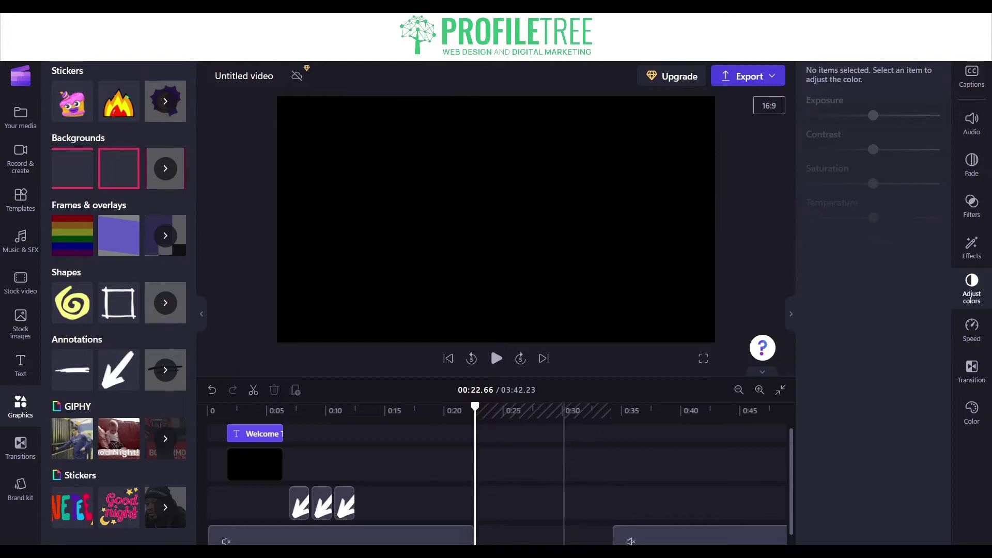
{"action": "left_click", "coordinate": [543, 540]}
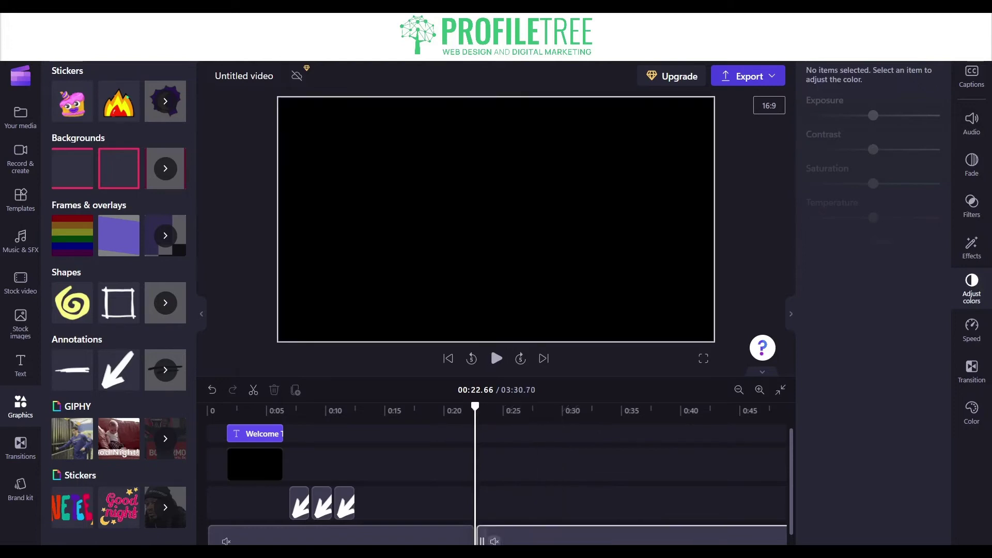
{"action": "key", "text": "Escape"}
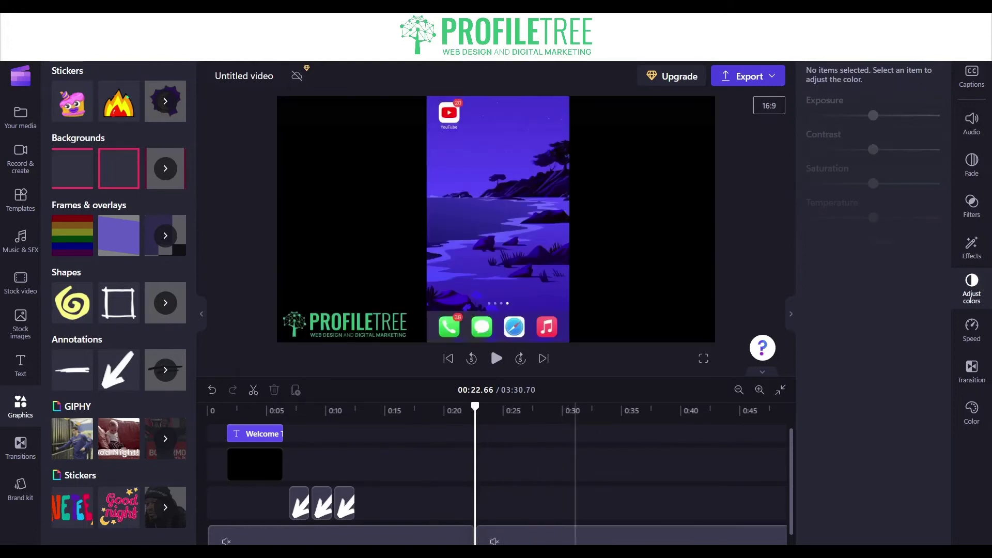
{"action": "left_click", "coordinate": [434, 411]}
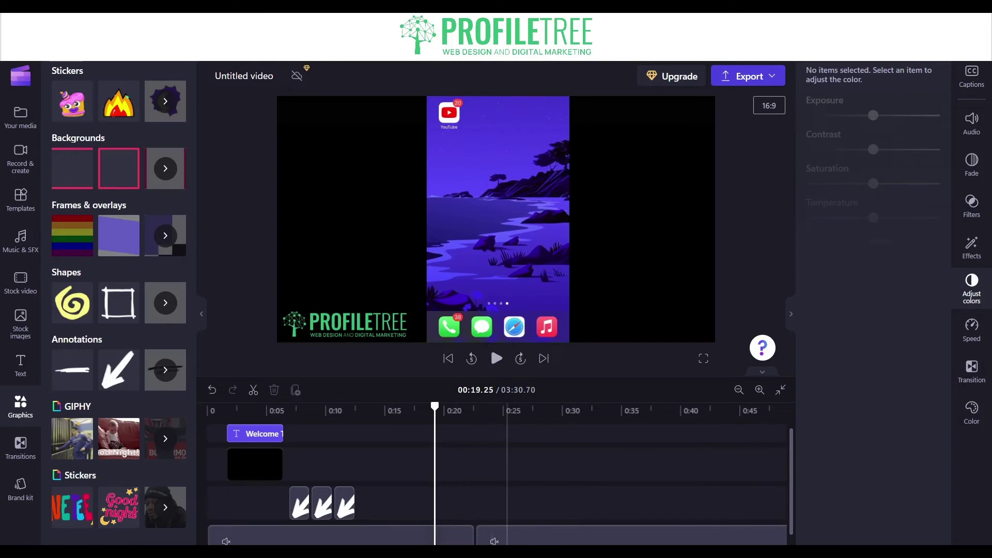
{"action": "left_click", "coordinate": [512, 410]}
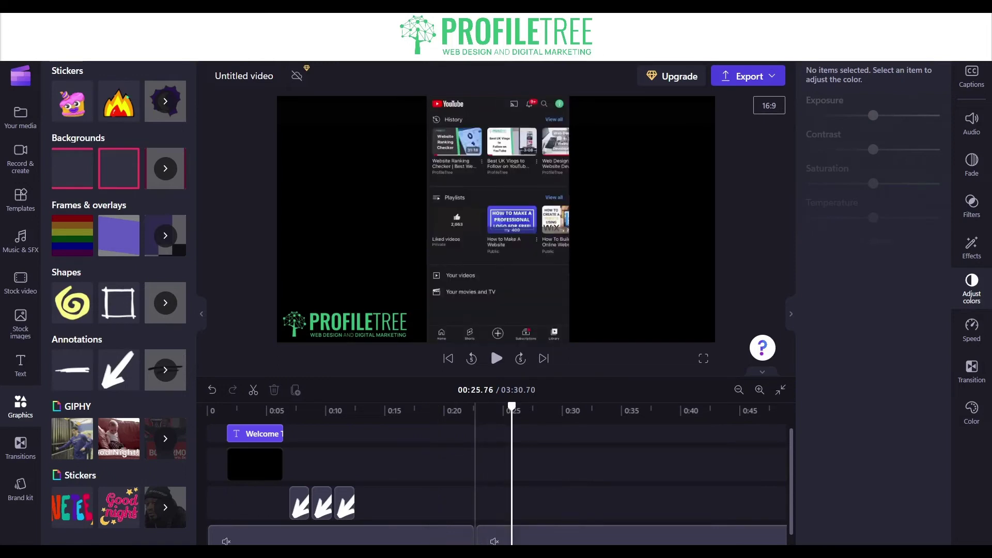
- Open the transitions library and place the playhead at 20.25 seconds, just before the join in the main video
{"action": "scroll", "coordinate": [475, 496], "scroll_direction": "down", "scroll_amount": 2}
{"action": "left_click", "coordinate": [485, 509]}
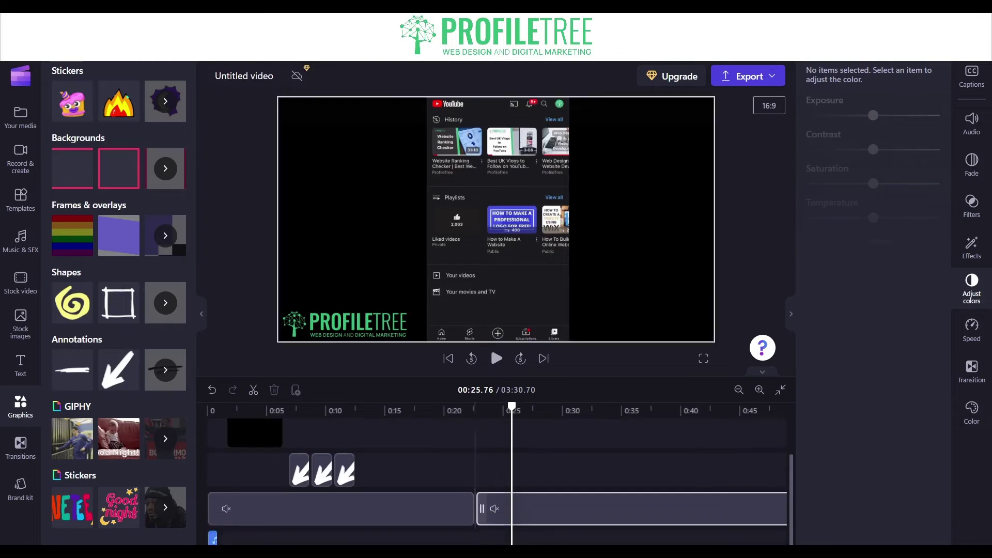
{"action": "key", "text": "Escape"}
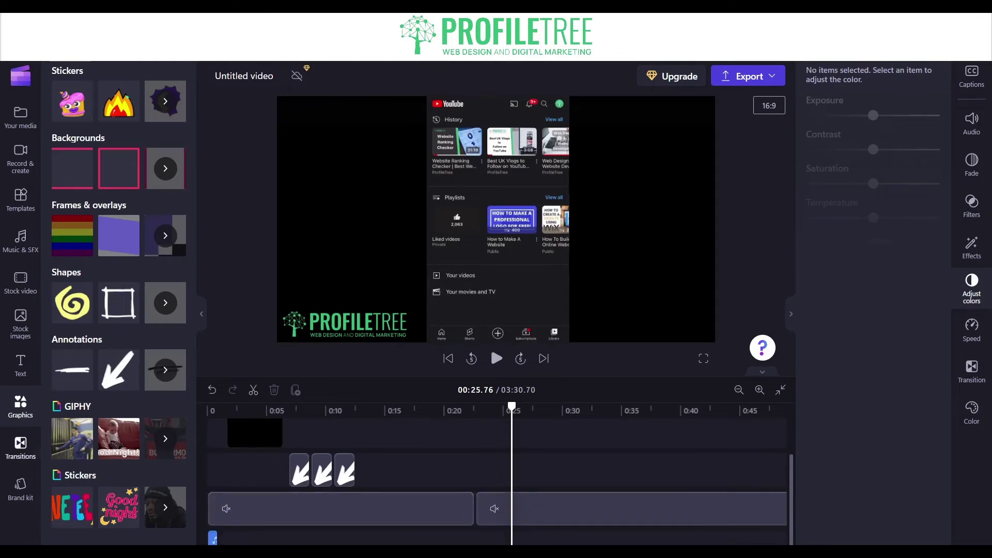
{"action": "left_click", "coordinate": [20, 448]}
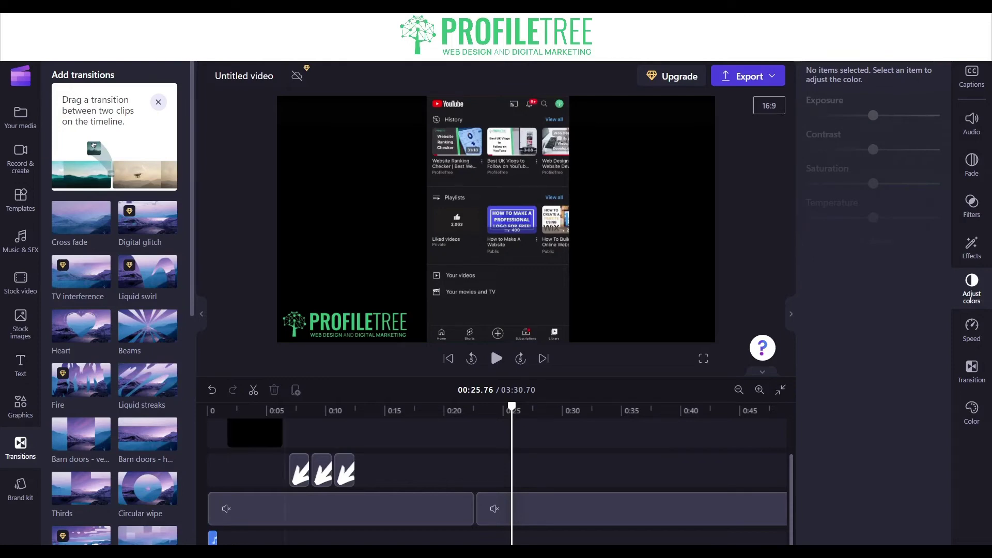
{"action": "left_click", "coordinate": [446, 469]}
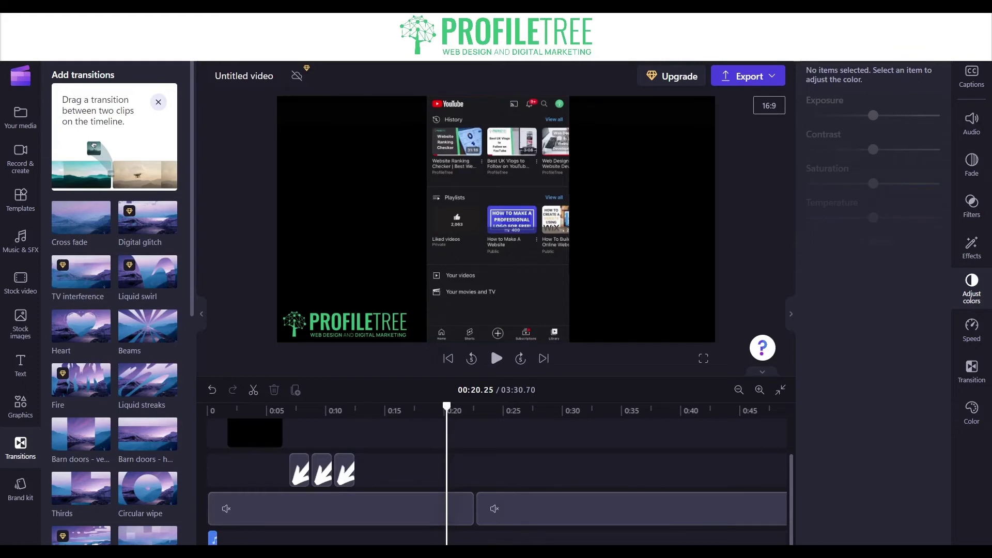
- Delete all three white diagonal left arrows from the timeline
{"action": "left_click", "coordinate": [344, 470]}
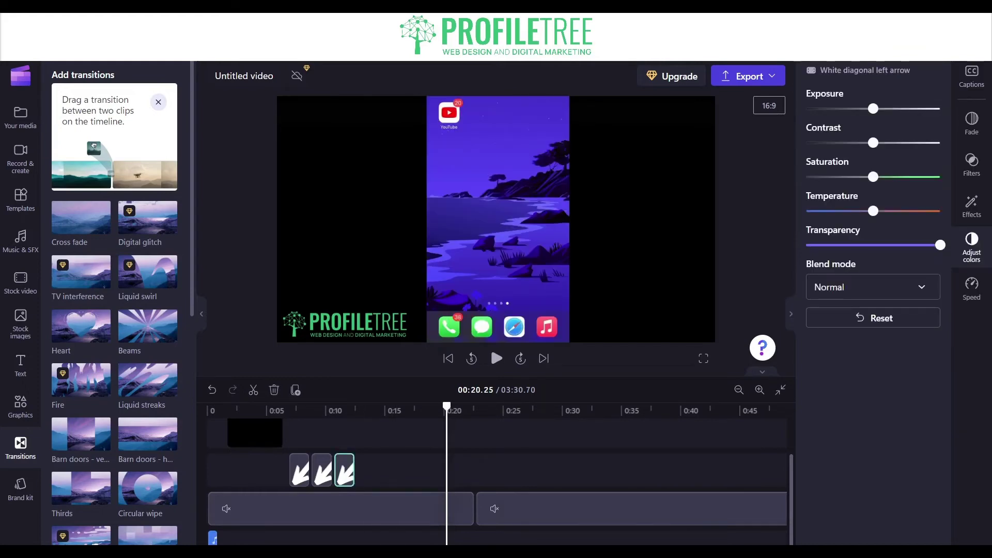
{"action": "left_click", "coordinate": [274, 389]}
{"action": "left_click", "coordinate": [322, 470]}
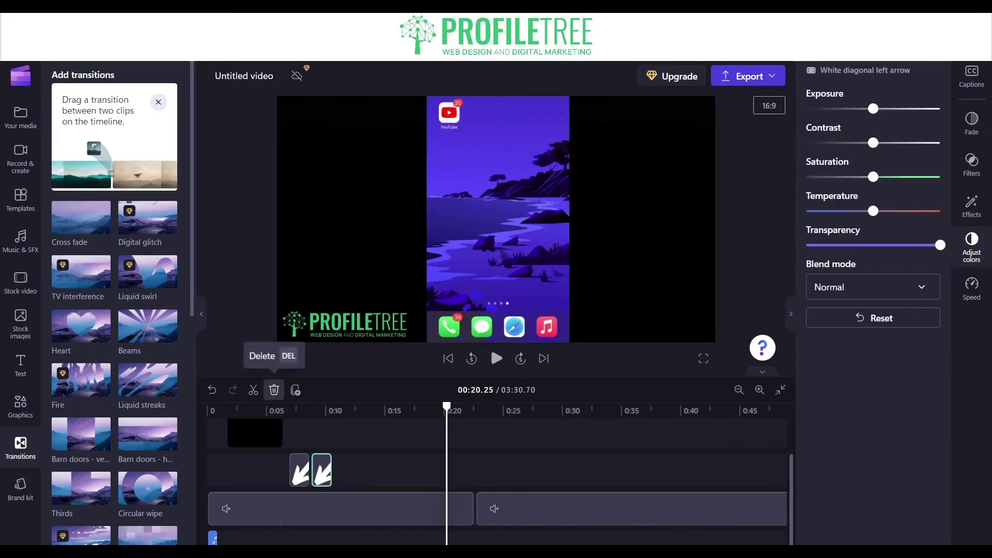
{"action": "left_click", "coordinate": [274, 389]}
{"action": "left_click", "coordinate": [299, 470]}
{"action": "left_click", "coordinate": [274, 390]}
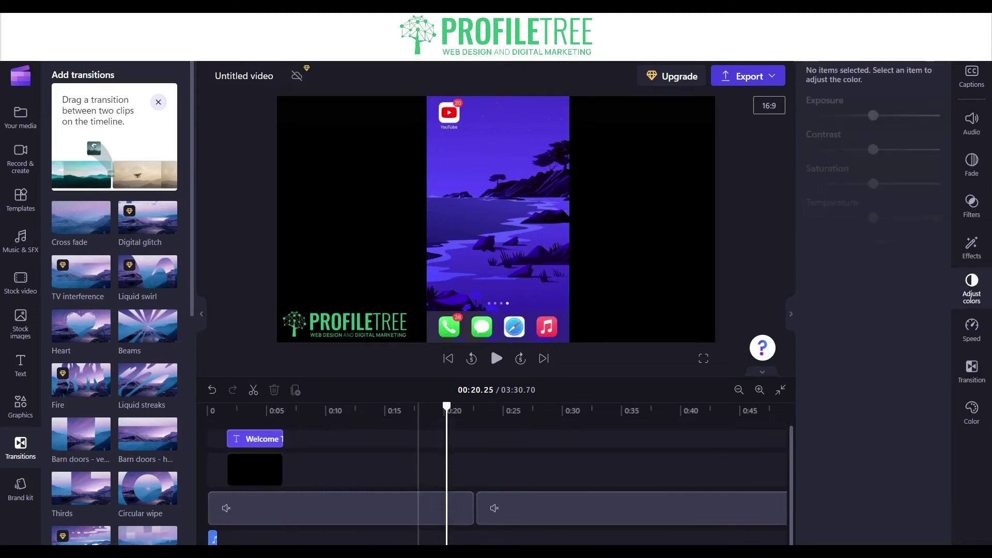
- Play the main video across the join twice to review the cut without a transition
{"action": "left_click", "coordinate": [418, 411]}
{"action": "key", "text": "space"}
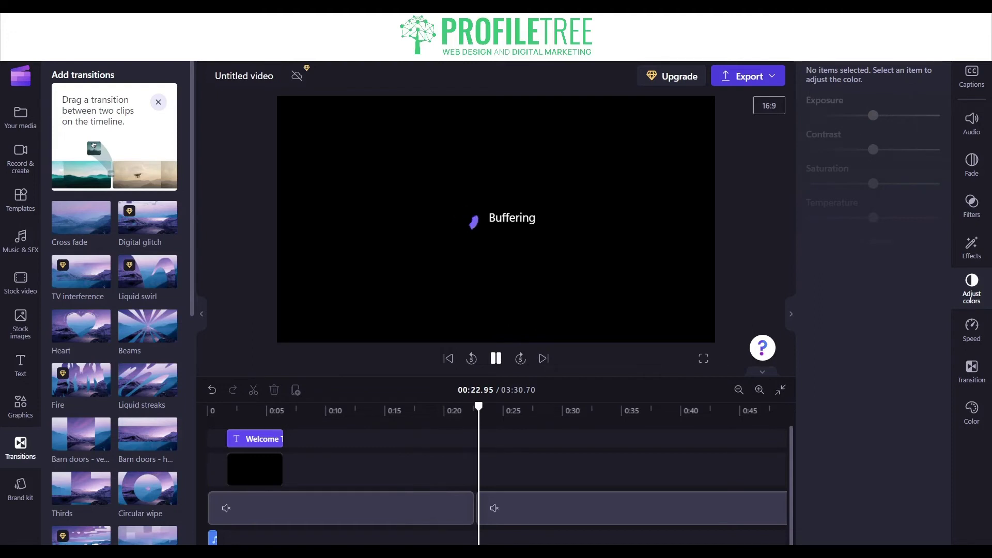
{"action": "key", "text": "space"}
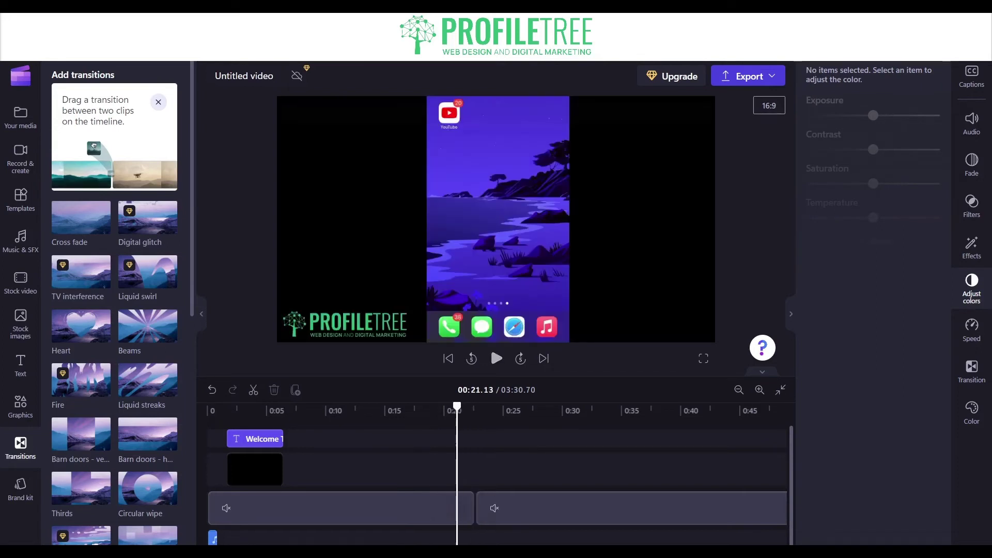
{"action": "left_click_drag", "start_coordinate": [492, 407], "coordinate": [432, 410]}
{"action": "key", "text": "space"}
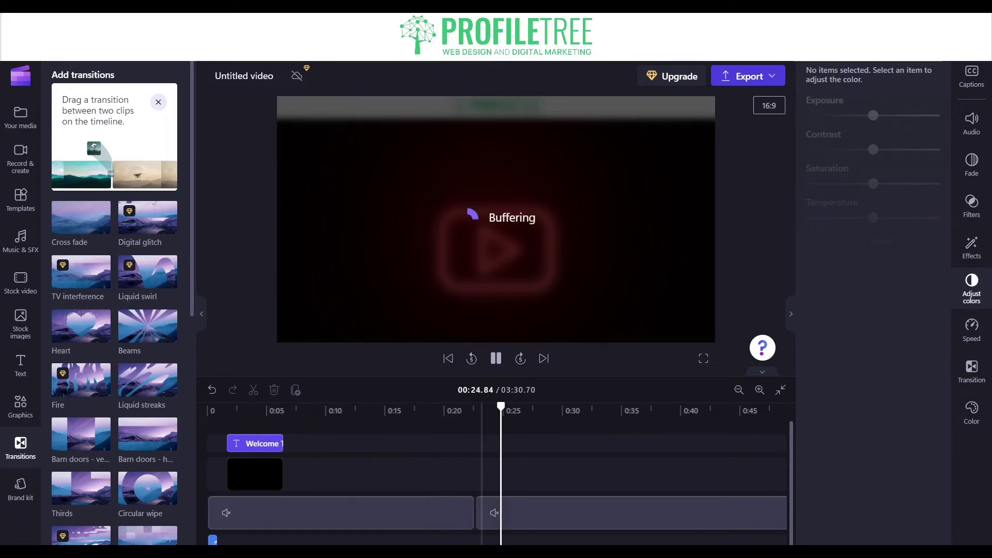
{"action": "left_click", "coordinate": [496, 358]}
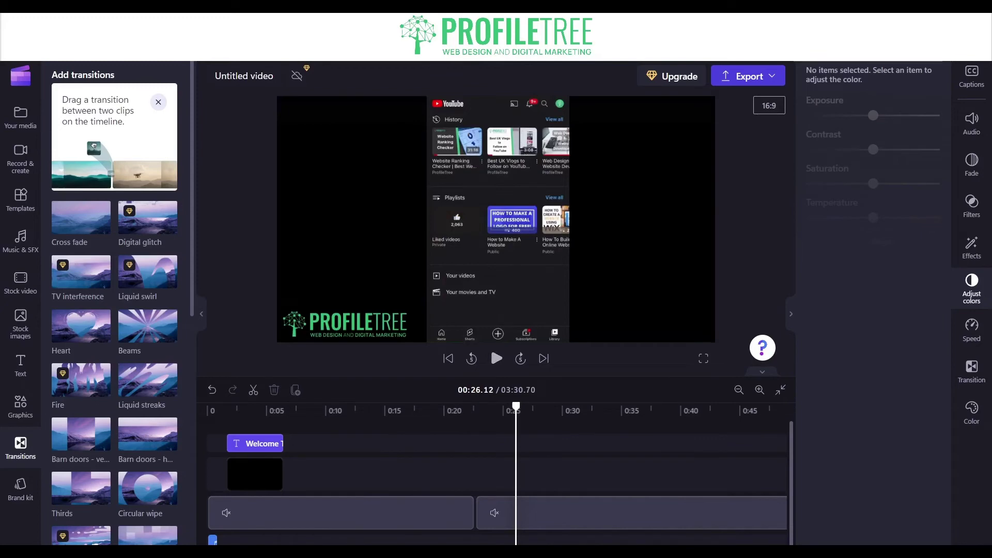
- Add a Push left transition at the join between the two main video clips
{"action": "scroll", "coordinate": [113, 305], "scroll_direction": "down", "scroll_amount": 6}
{"action": "scroll", "coordinate": [114, 305], "scroll_direction": "down", "scroll_amount": 3}
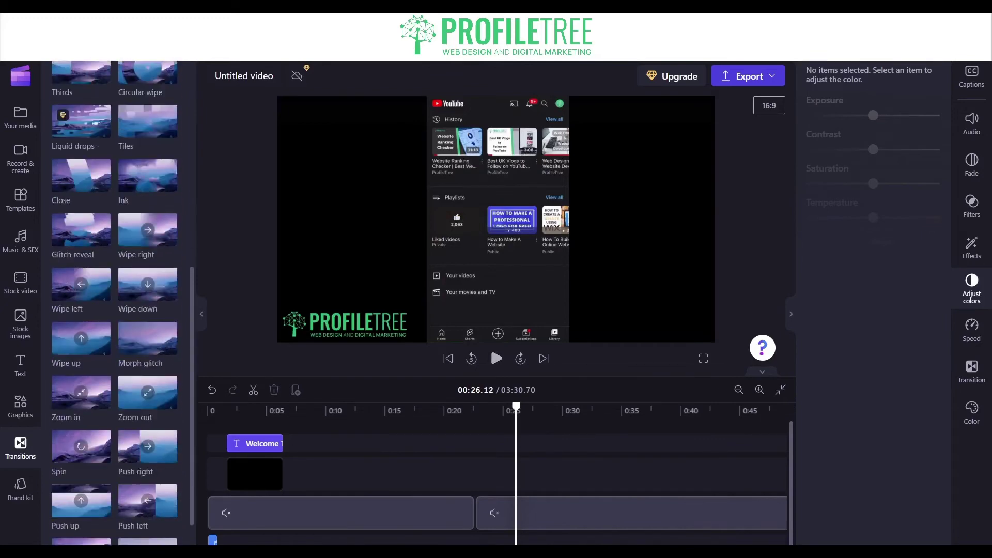
{"action": "left_click_drag", "start_coordinate": [148, 424], "coordinate": [476, 513]}
{"action": "left_click", "coordinate": [476, 513]}
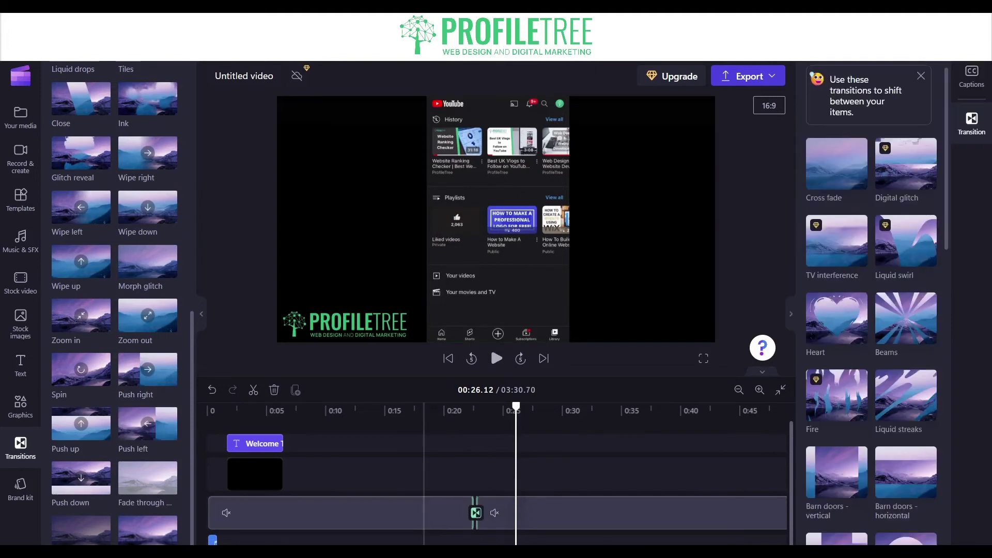
- Move the swoosh sound effect beneath the transition and play the join from 18.33 seconds
{"action": "left_click", "coordinate": [424, 474]}
{"action": "left_click_drag", "start_coordinate": [212, 540], "coordinate": [478, 539]}
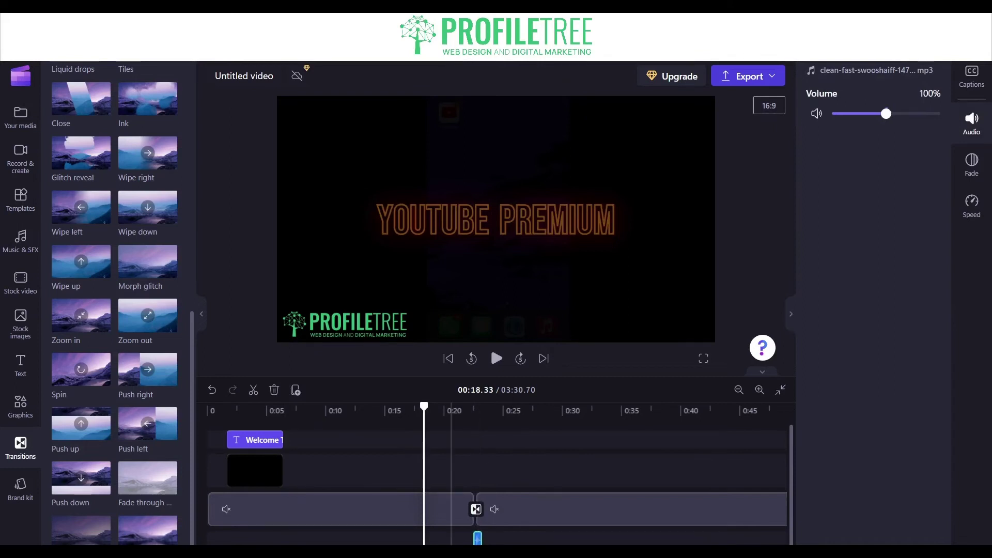
{"action": "key", "text": "space"}
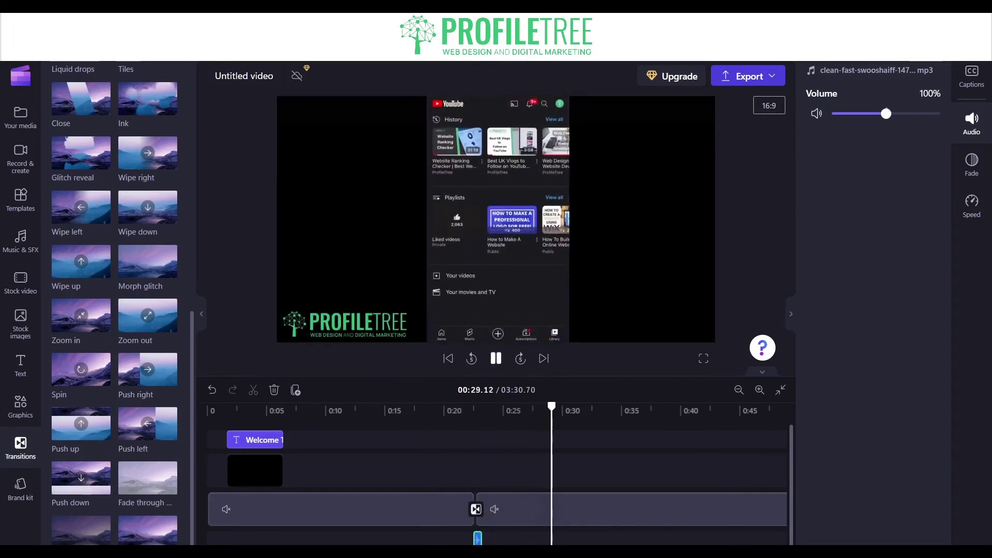
{"action": "key", "text": "space"}
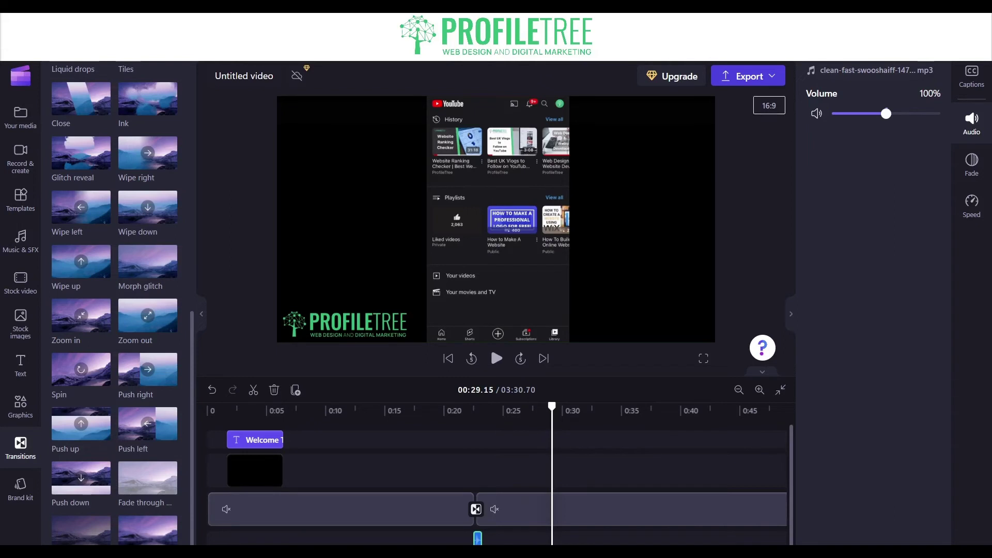
- Show the available aspect ratios and the brand kit options for fonts, colors and logos
{"action": "left_click", "coordinate": [769, 106]}
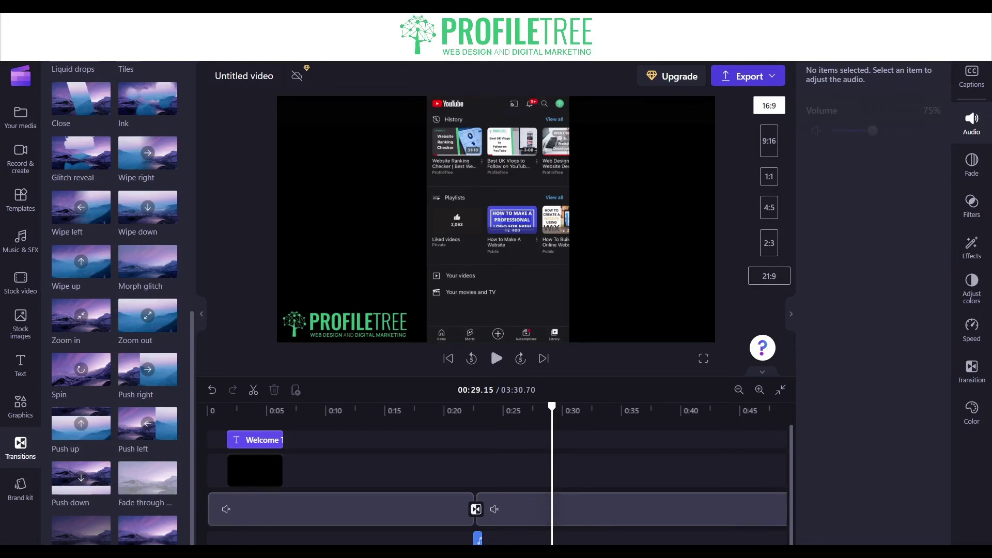
{"action": "left_click", "coordinate": [20, 488]}
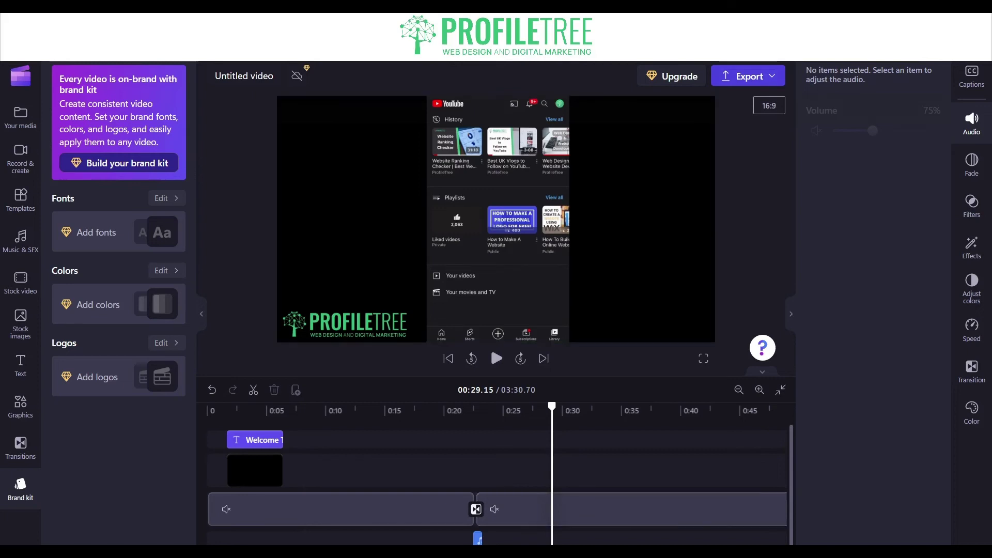
- Leave the editor for the home page, continuing without syncing the files to the cloud
{"action": "left_click", "coordinate": [20, 75]}
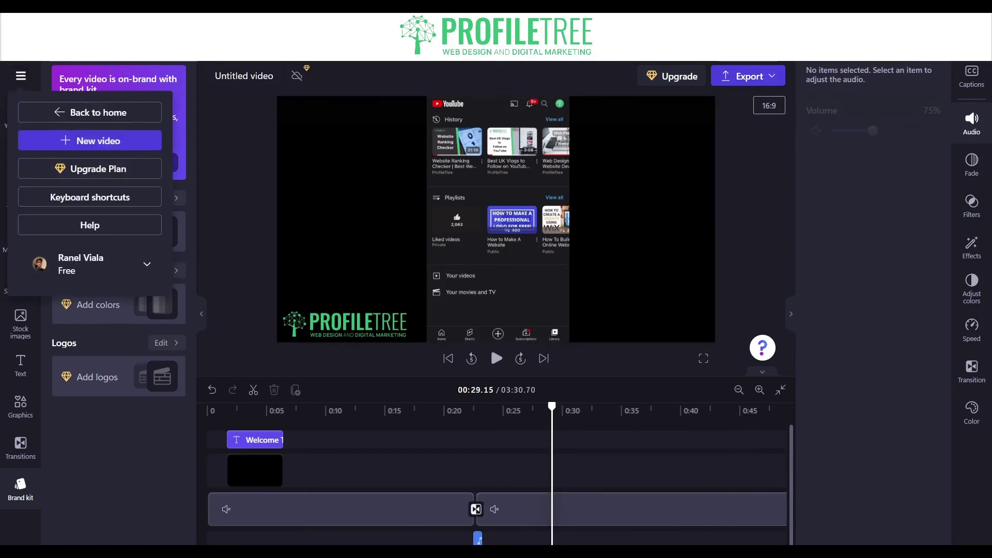
{"action": "left_click", "coordinate": [90, 113]}
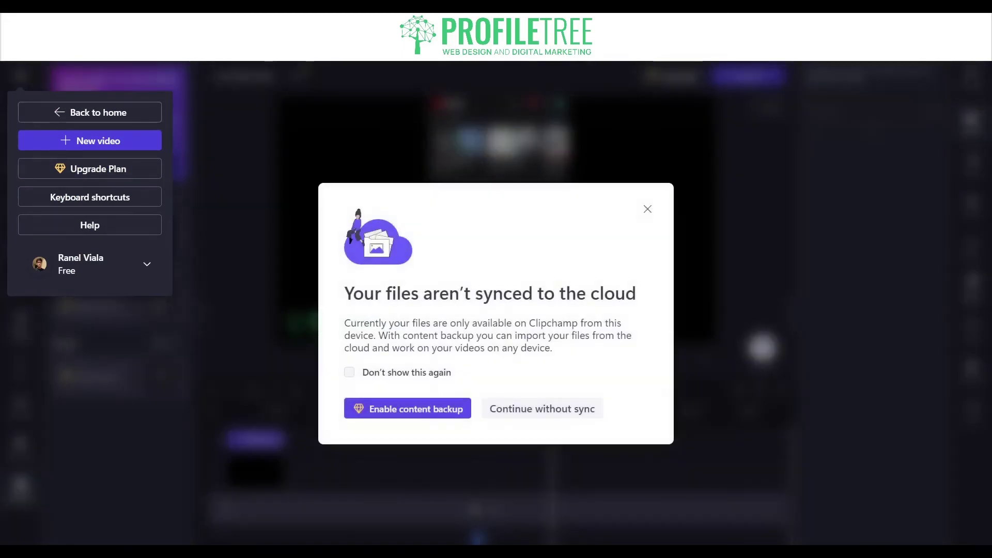
{"action": "left_click", "coordinate": [542, 408]}
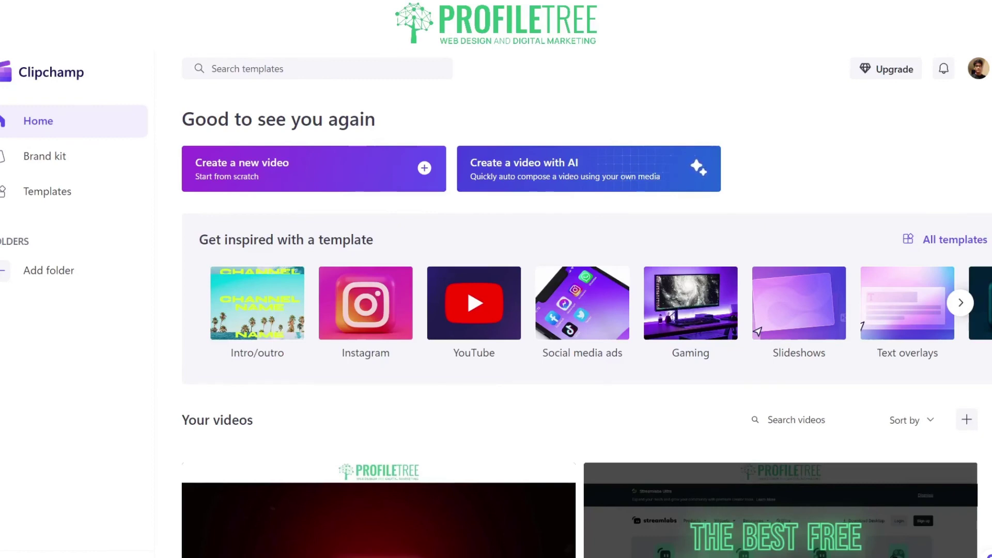
- Start a new video with AI and add a media file to it
{"action": "left_click", "coordinate": [589, 168]}
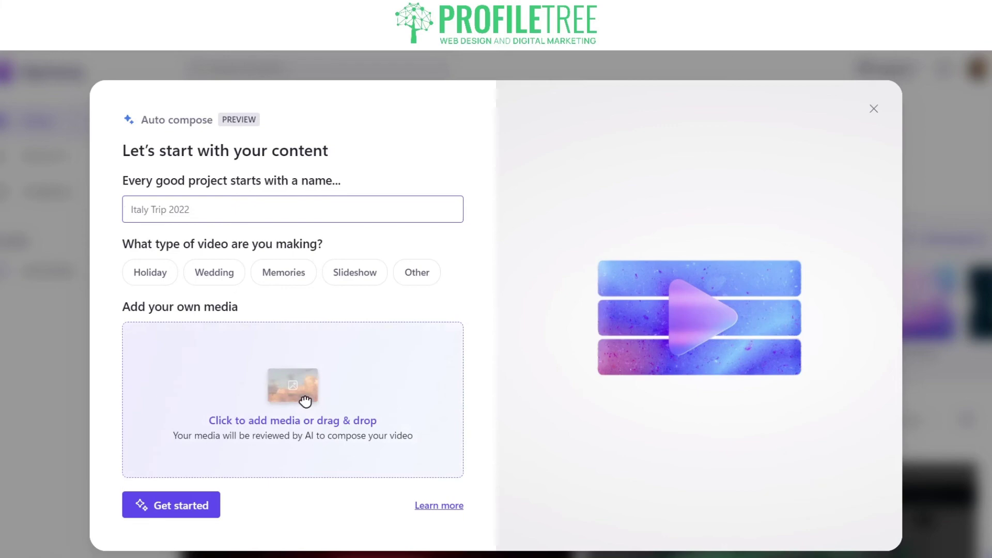
{"action": "key", "text": "Return"}
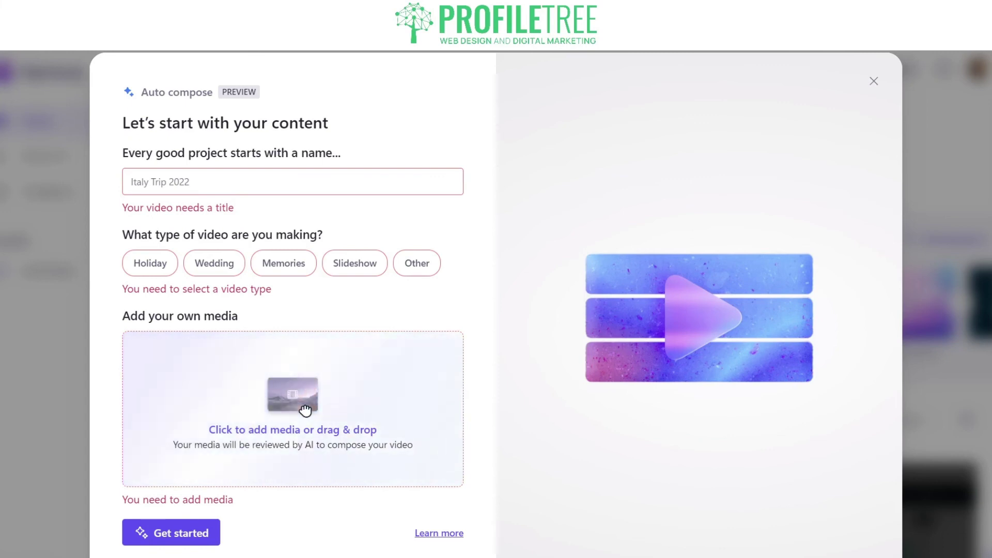
{"action": "left_click", "coordinate": [305, 411]}
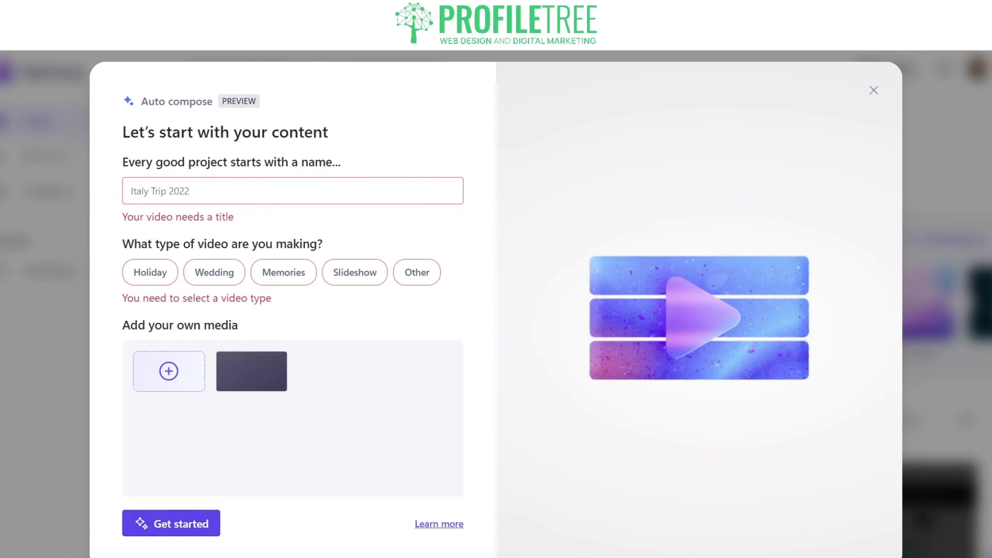
- Name the project Video Tutorial, set its type to Other with the description YouTube Tutorial, and continue to the style choice
{"action": "left_click", "coordinate": [293, 190]}
{"action": "type", "text": "Video Tut"}
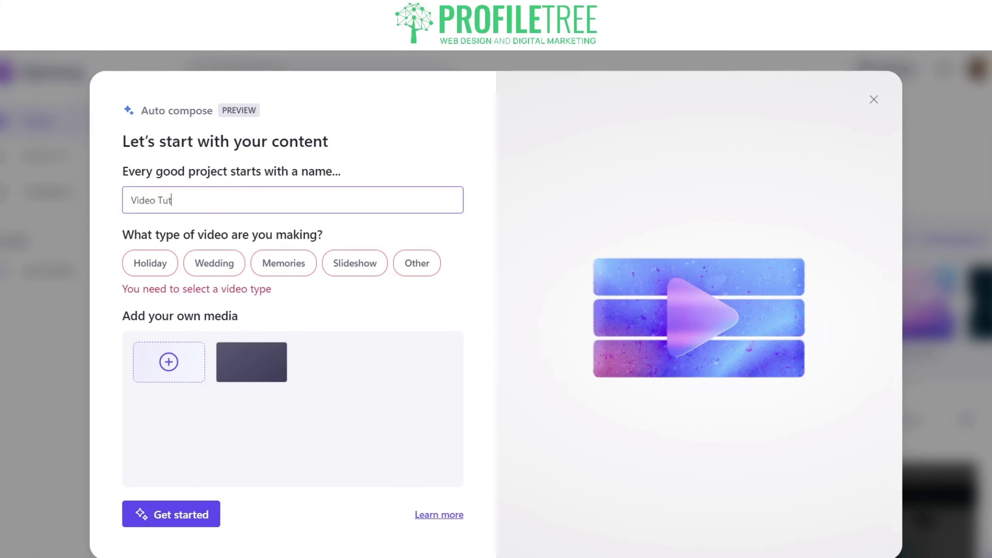
{"action": "type", "text": "orial"}
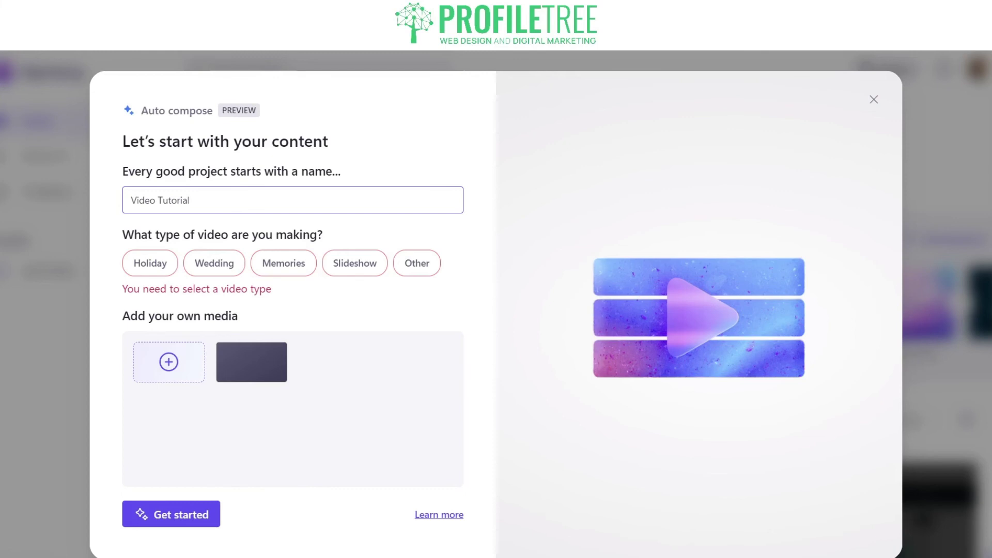
{"action": "left_click", "coordinate": [416, 263]}
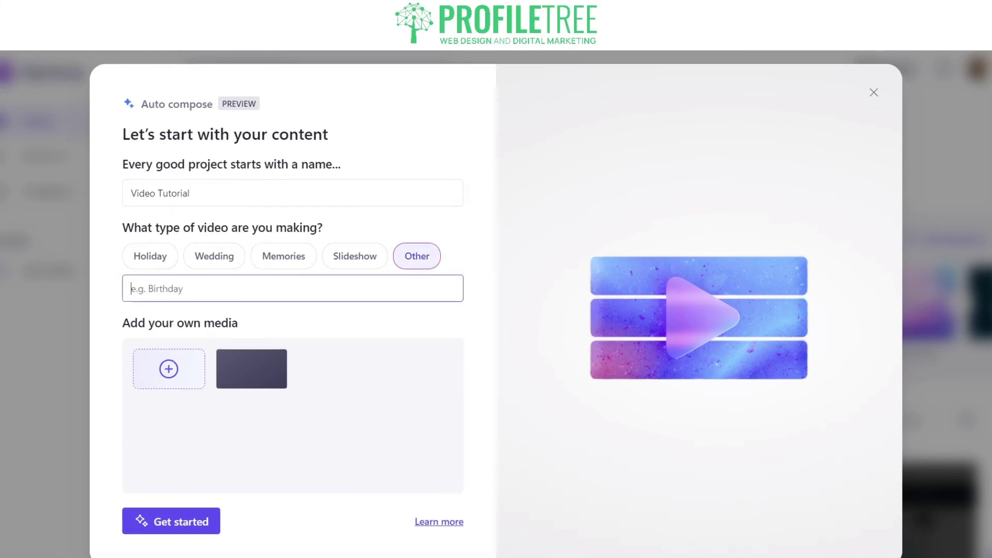
{"action": "type", "text": "YouTube Tutorial"}
{"action": "left_click", "coordinate": [171, 521]}
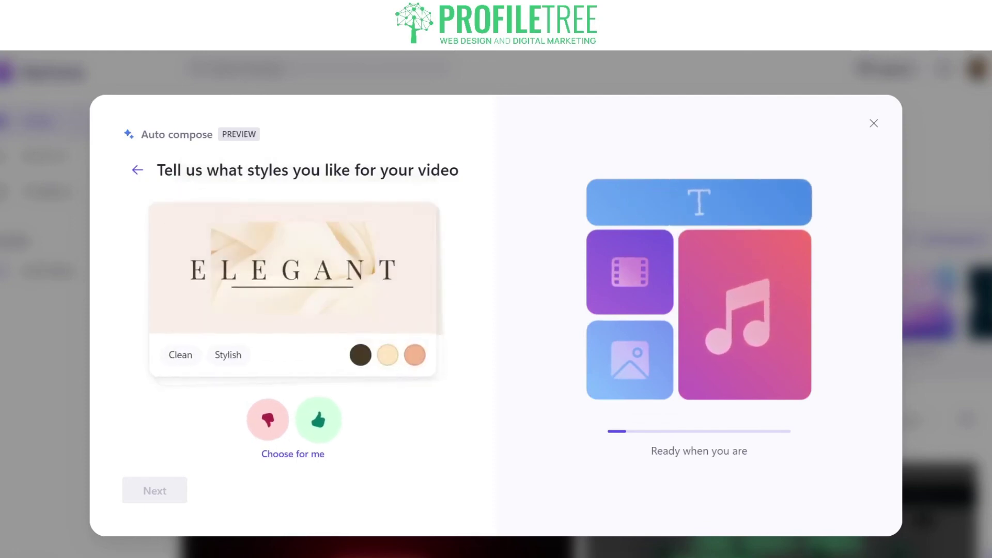
- Reject the Elegant and Organic styles for the AI video
{"action": "left_click", "coordinate": [268, 419]}
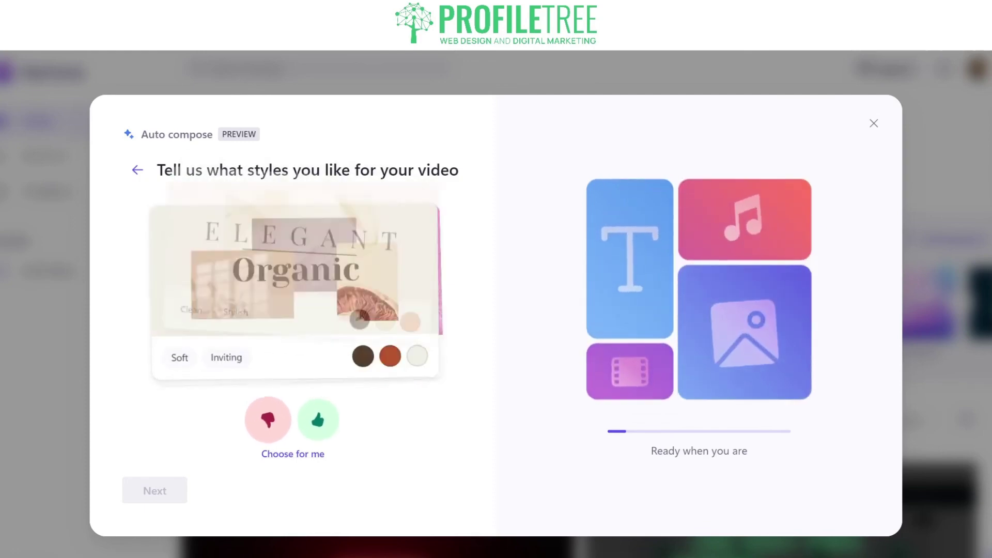
{"action": "left_click", "coordinate": [267, 419]}
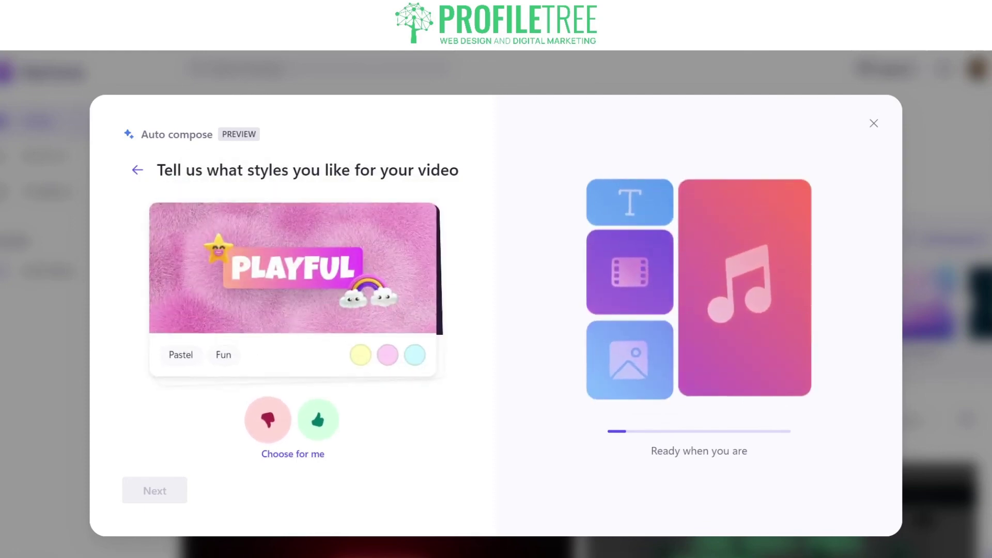